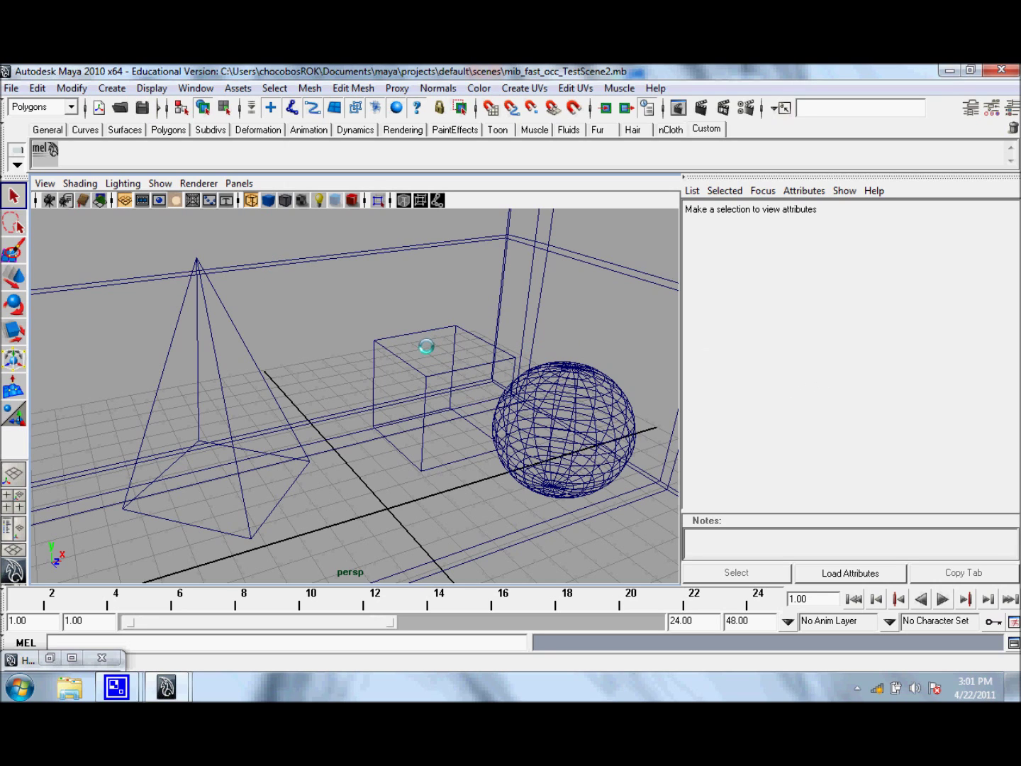
# Restore the minimized Hypershade window showing the mib_amb_occlusion1 → surfaceShader1 network.
pyautogui.click(50, 657)
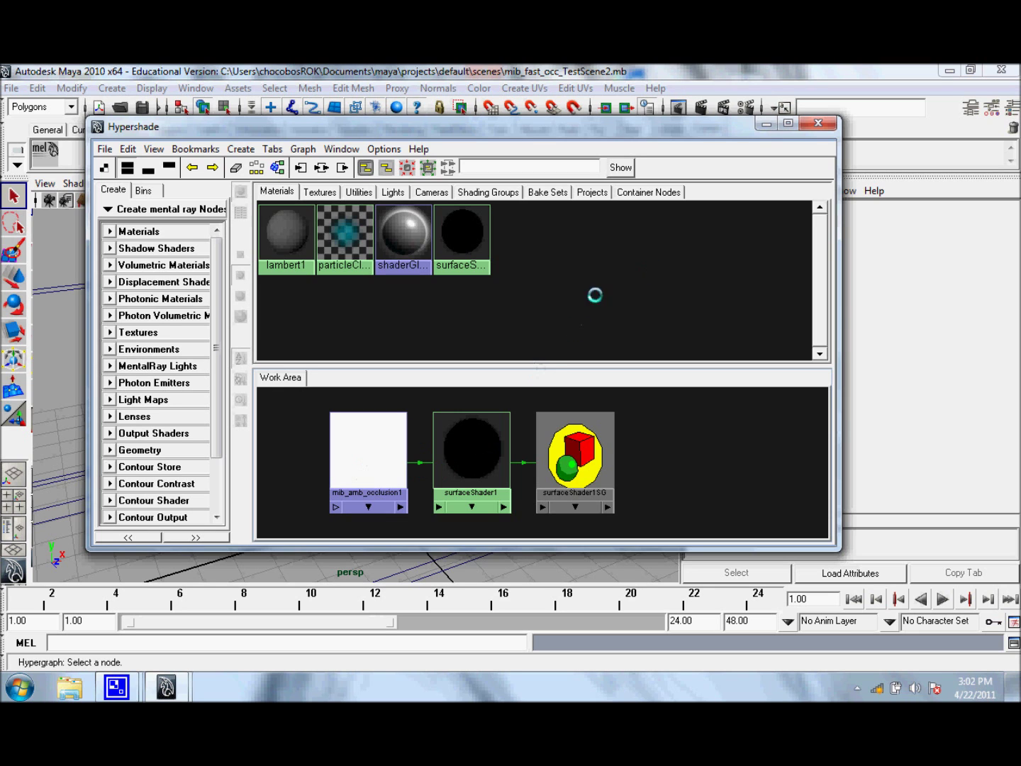
# Select mib_amb_occlusion1, test-render the scene, then bring Hypershade back to the front.
pyautogui.click(366, 446)
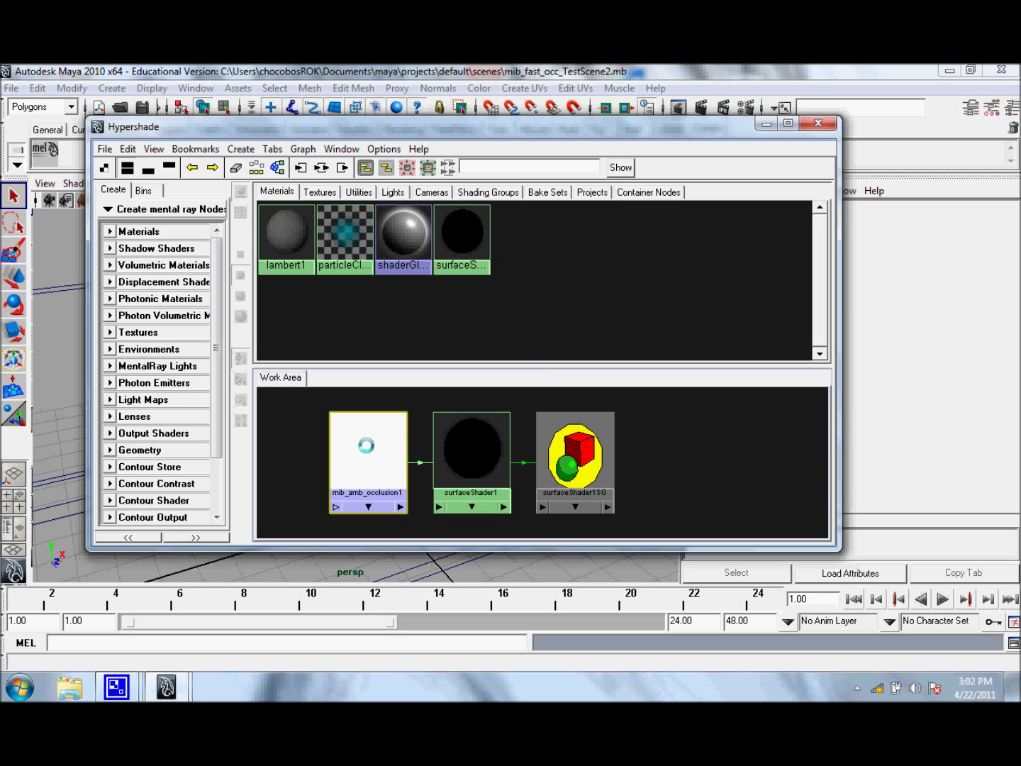
pyautogui.click(763, 126)
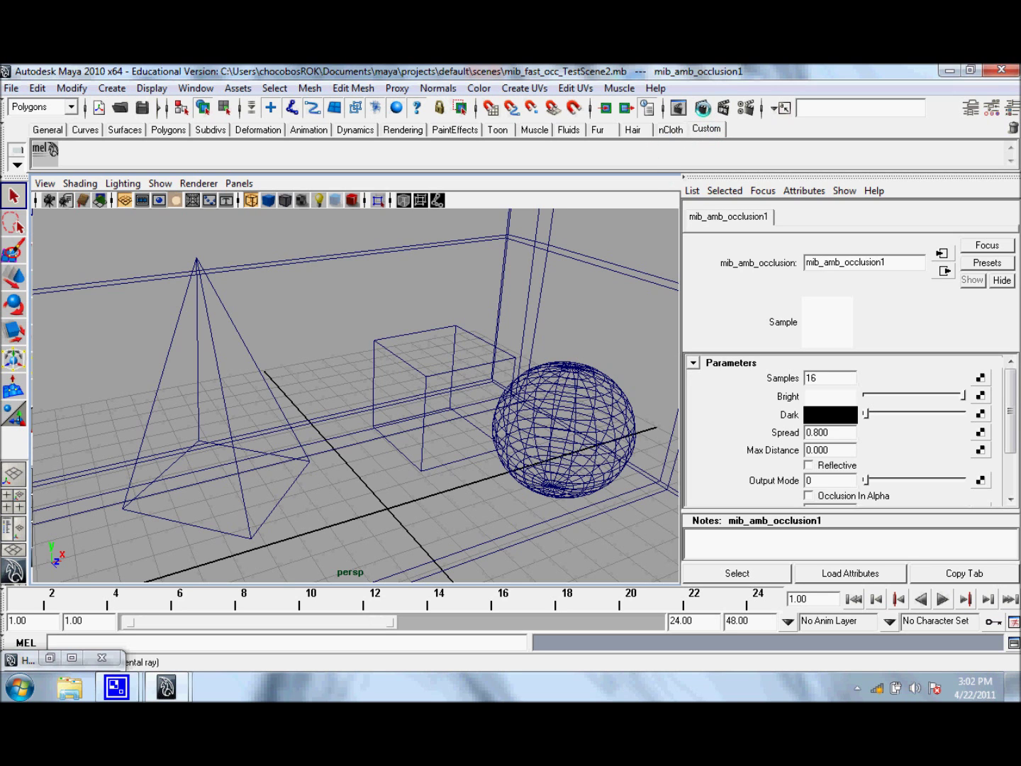
pyautogui.click(702, 108)
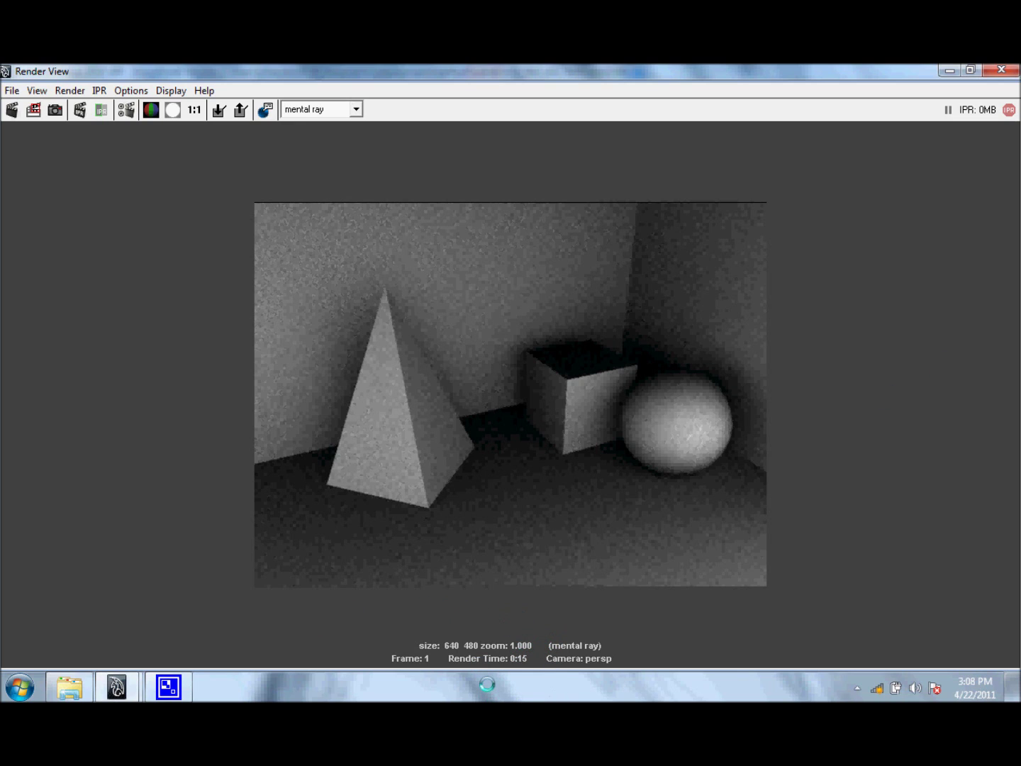
pyautogui.click(948, 70)
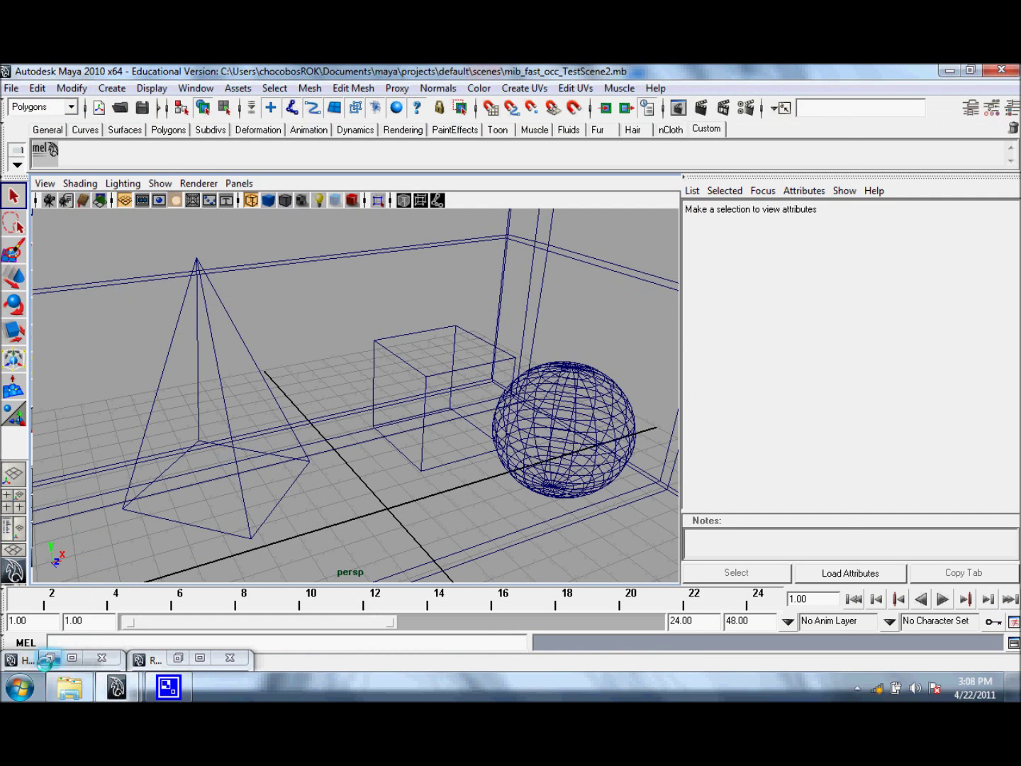
pyautogui.click(49, 658)
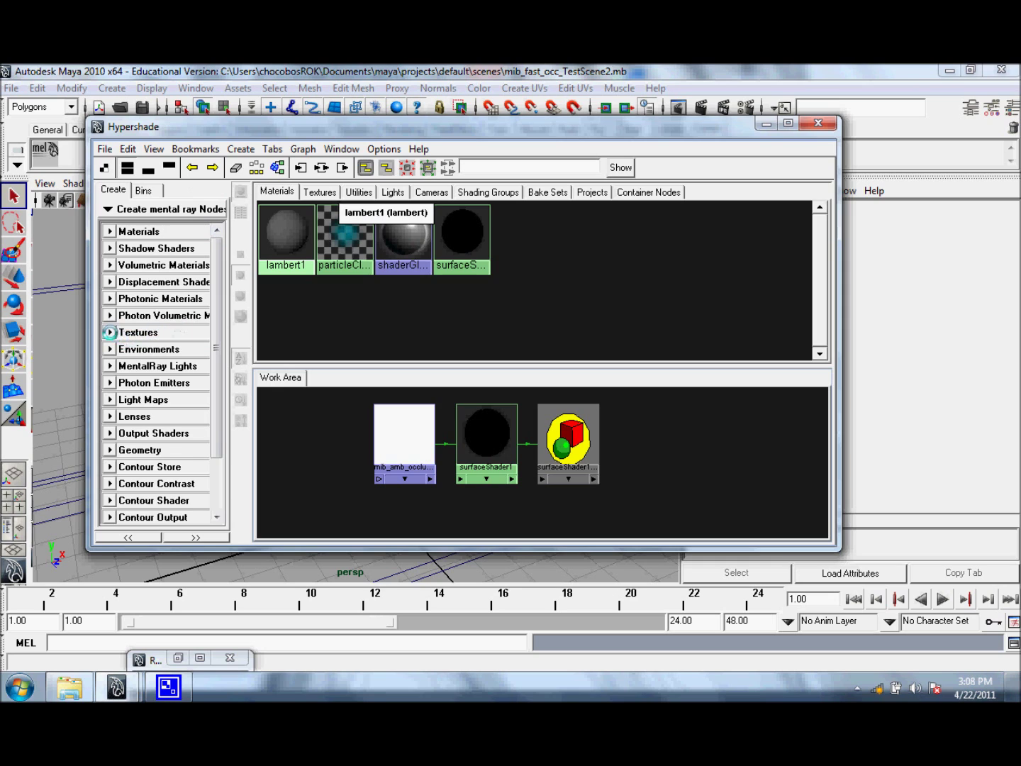
# Create a mib_fast_occlusion node from the mental ray Textures category.
pyautogui.click(110, 331)
pyautogui.scroll(-4, 214, 308)
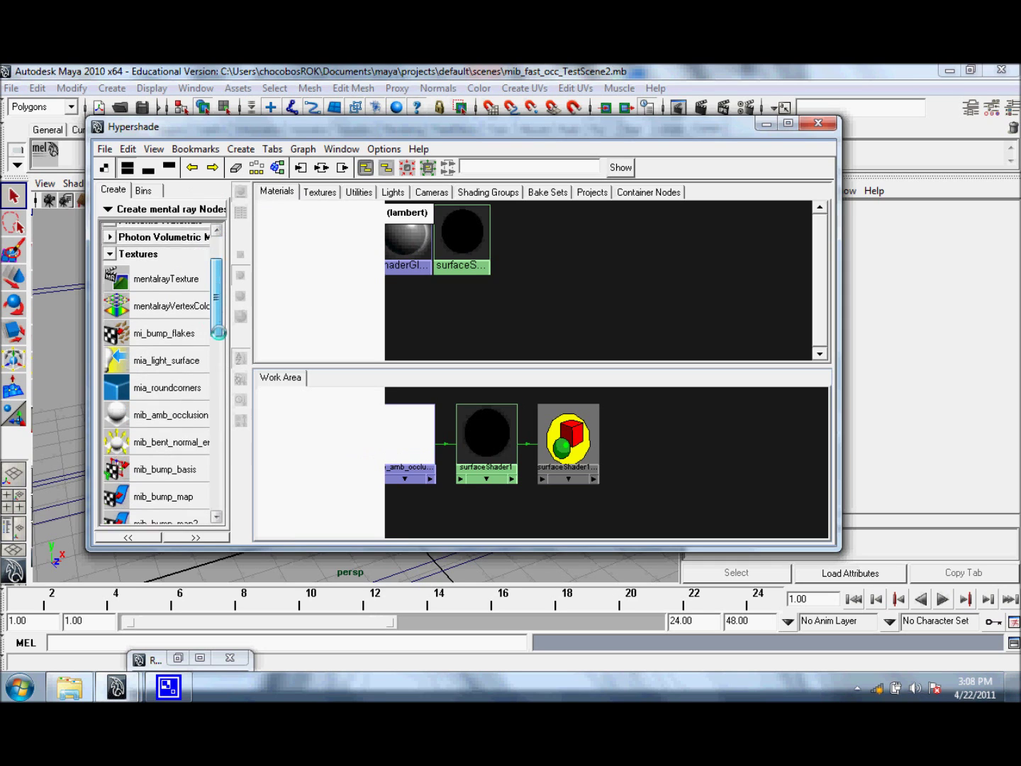
pyautogui.scroll(-4, 220, 340)
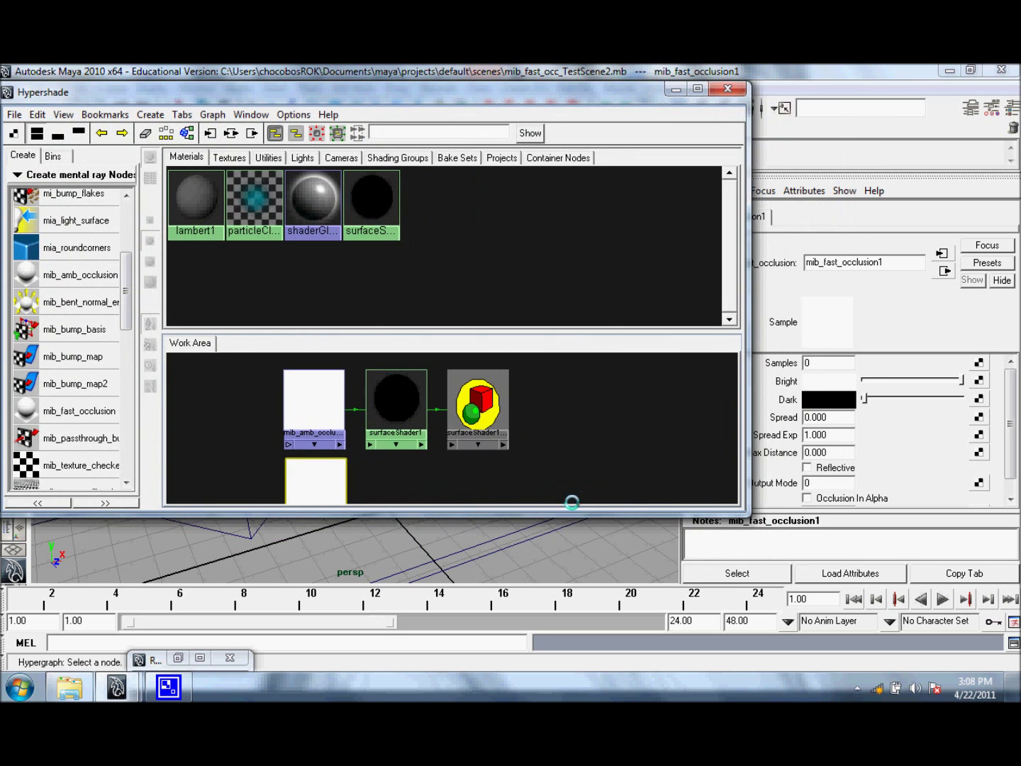
# Enlarge the work area and compare mib_amb_occlusion1's attributes with mib_fast_occlusion1's.
pyautogui.moveTo(585, 511); pyautogui.dragTo(584, 633)
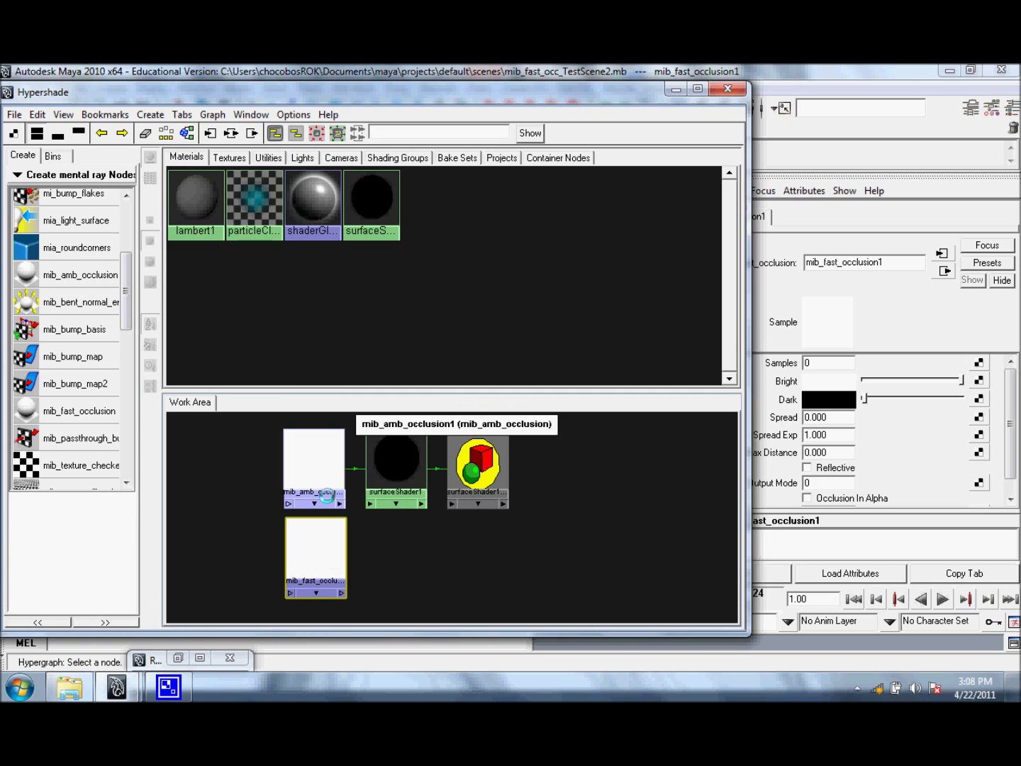
pyautogui.click(327, 494)
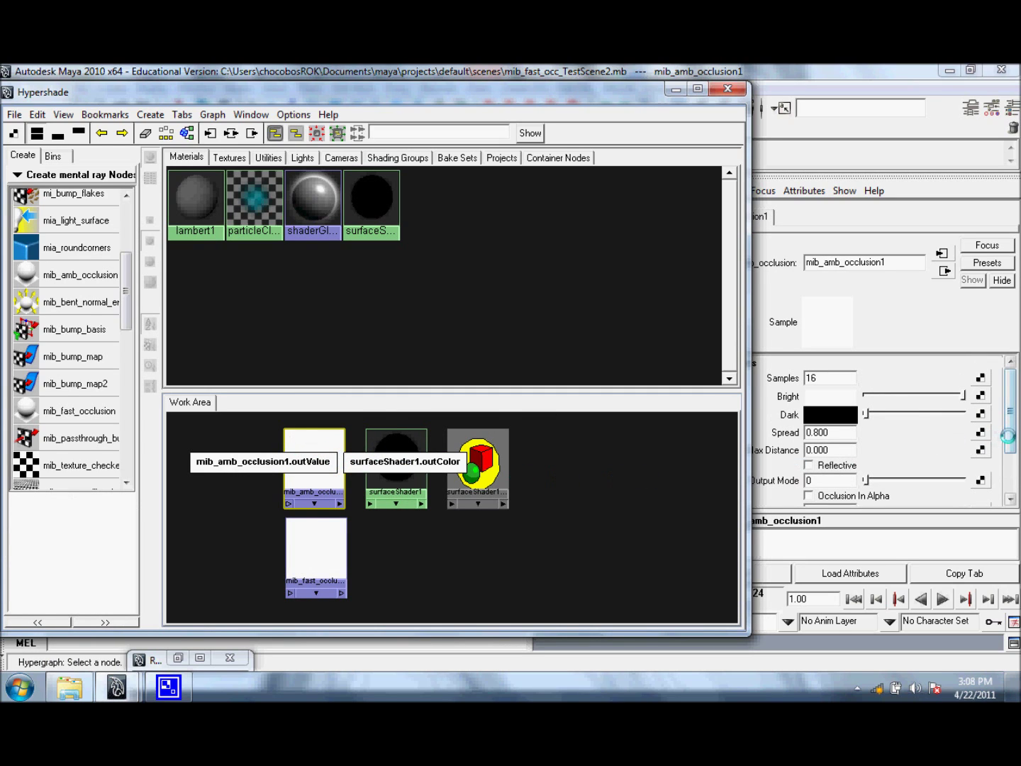
pyautogui.moveTo(498, 92); pyautogui.dragTo(472, 86)
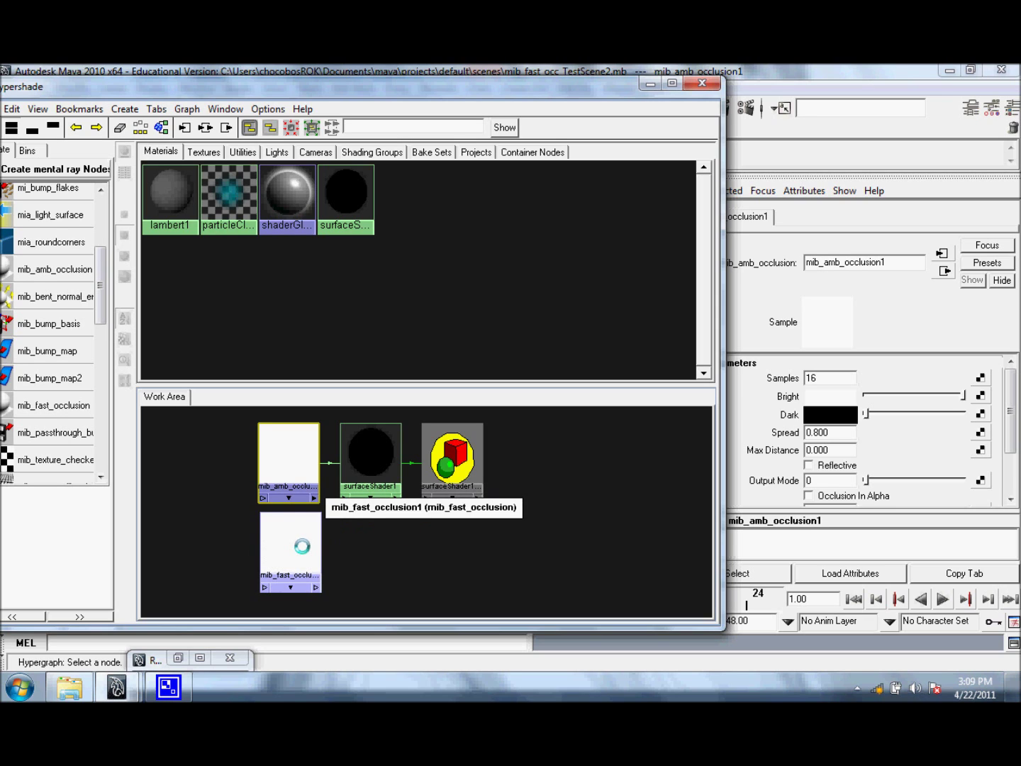
pyautogui.click(302, 545)
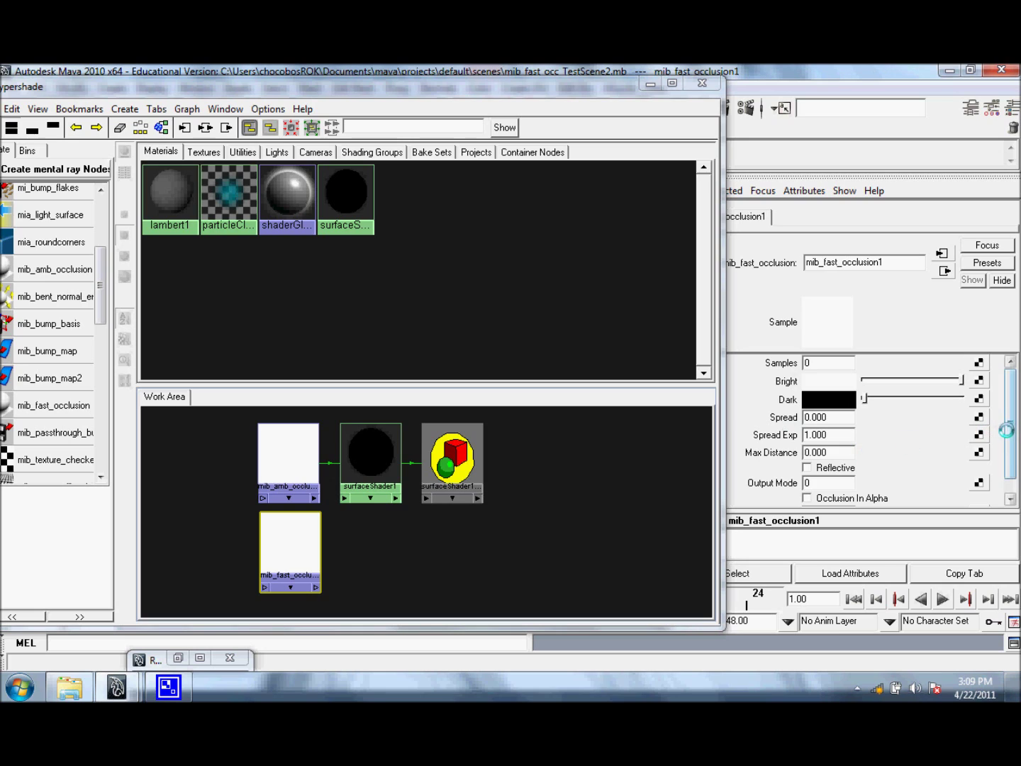
pyautogui.scroll(-1, 996, 424)
pyautogui.scroll(1, 985, 415)
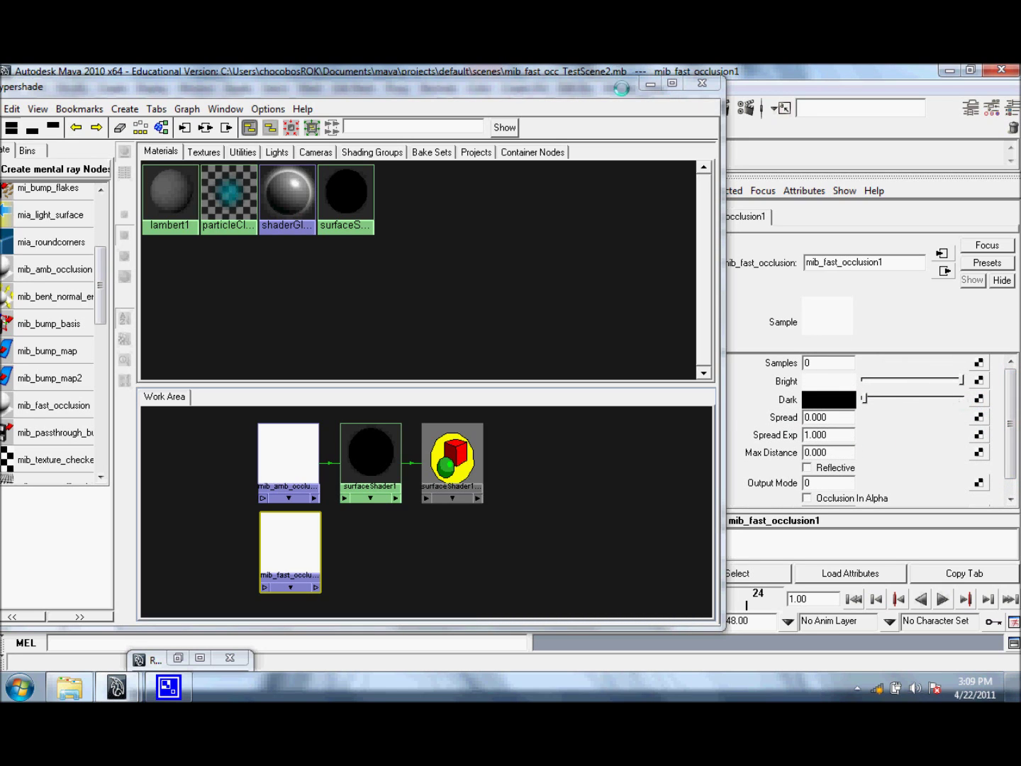
# Connect mib_fast_occlusion1's outValue to surfaceShader1's outColor with the Default connection.
pyautogui.click(648, 84)
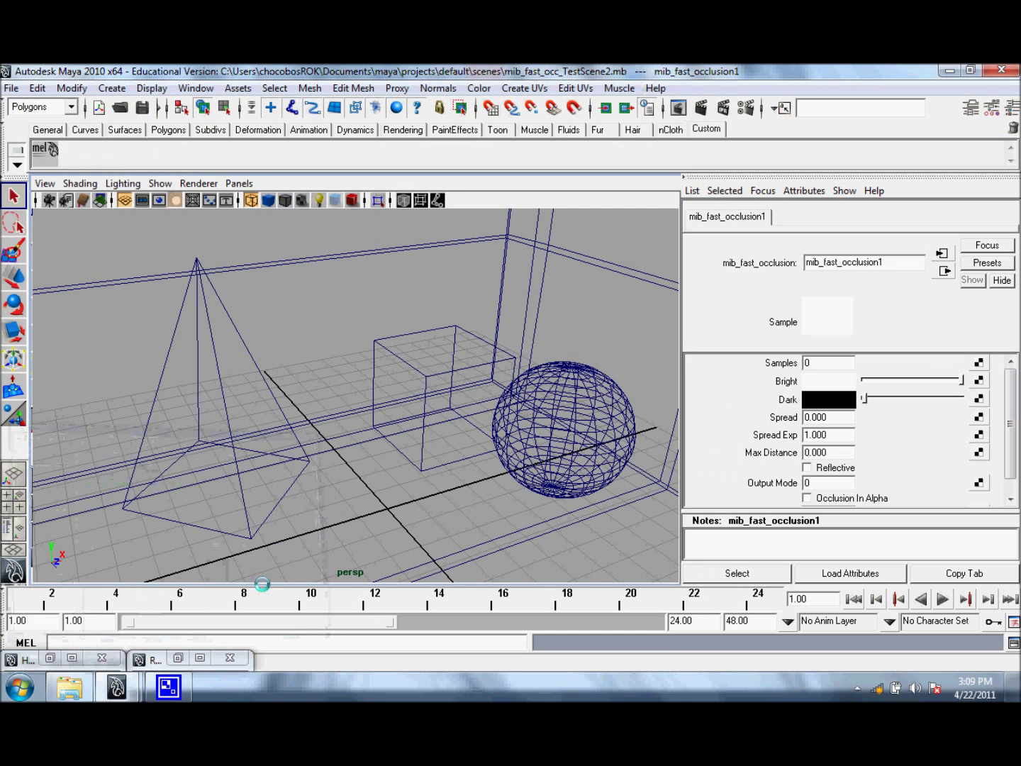
pyautogui.click(48, 657)
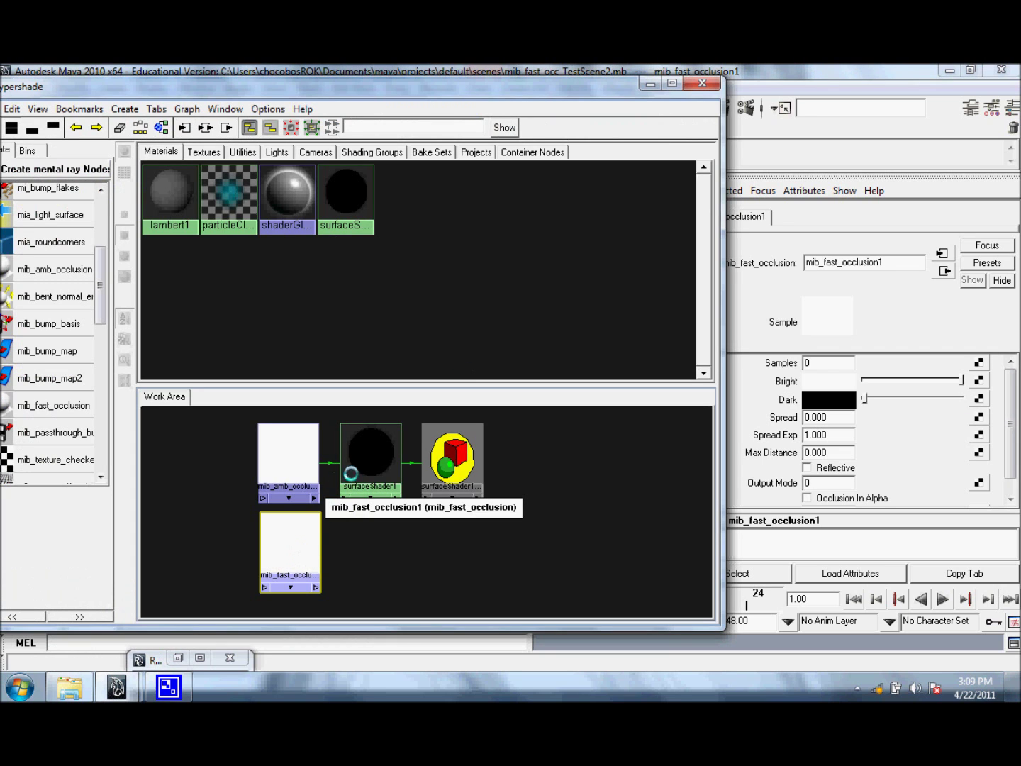
pyautogui.moveTo(350, 472); pyautogui.dragTo(351, 475, button='middle')
pyautogui.click(395, 506)
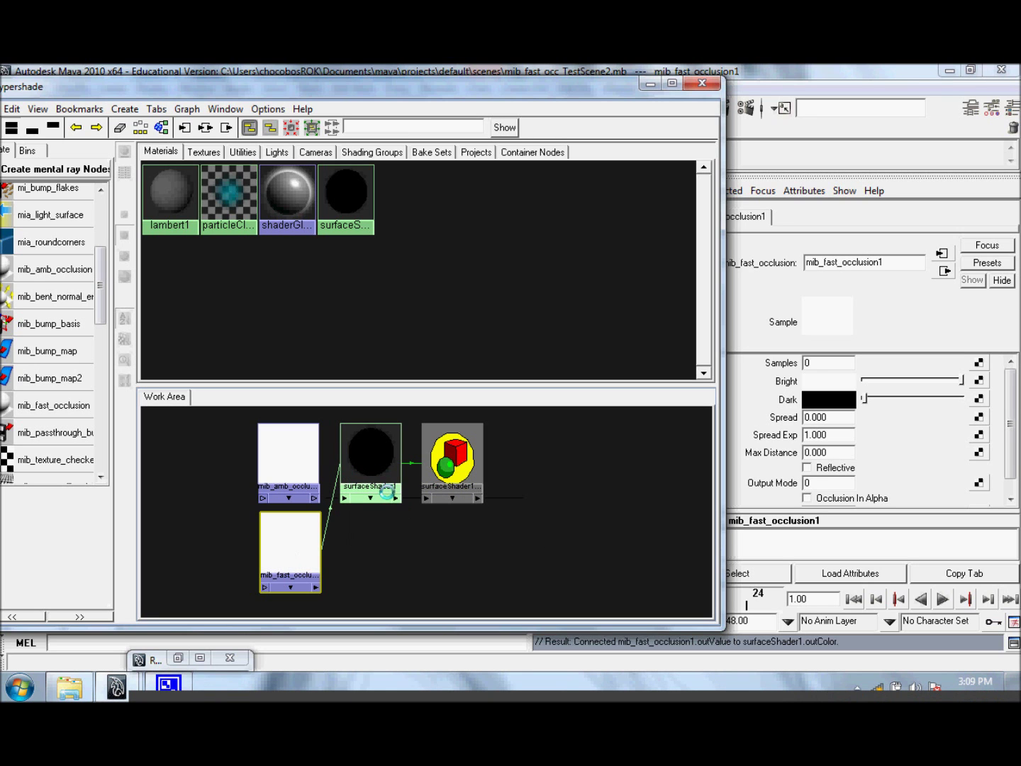
# Test-render the scene, which comes out entirely white, then minimize the Render View.
pyautogui.click(649, 83)
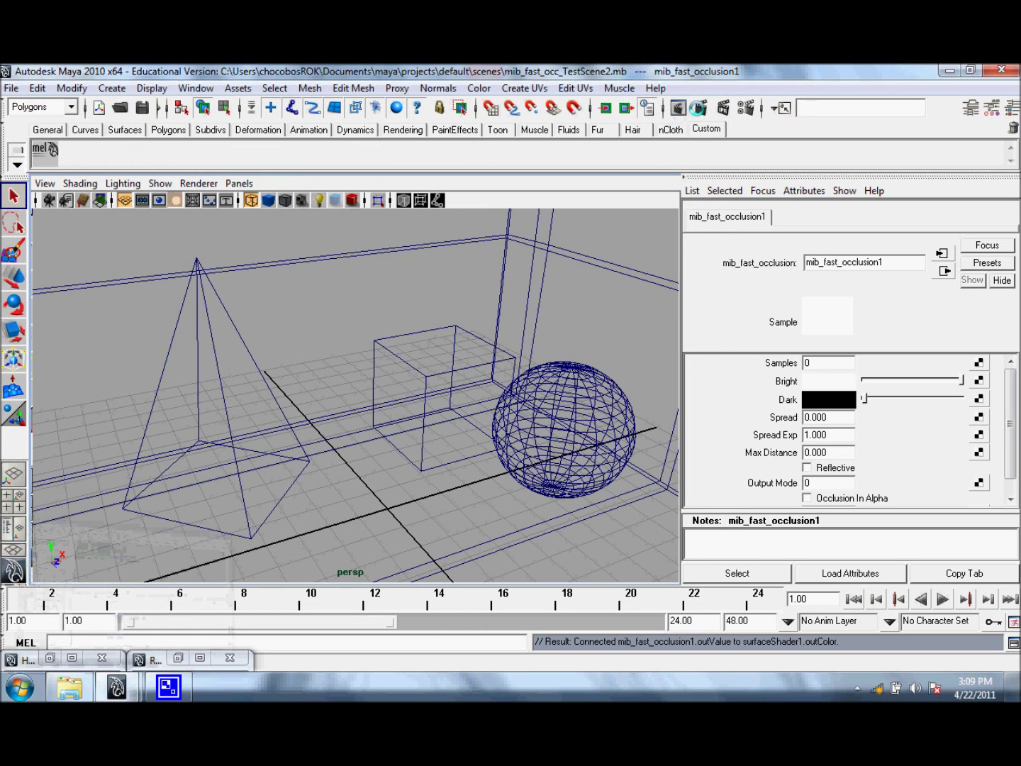
pyautogui.click(677, 108)
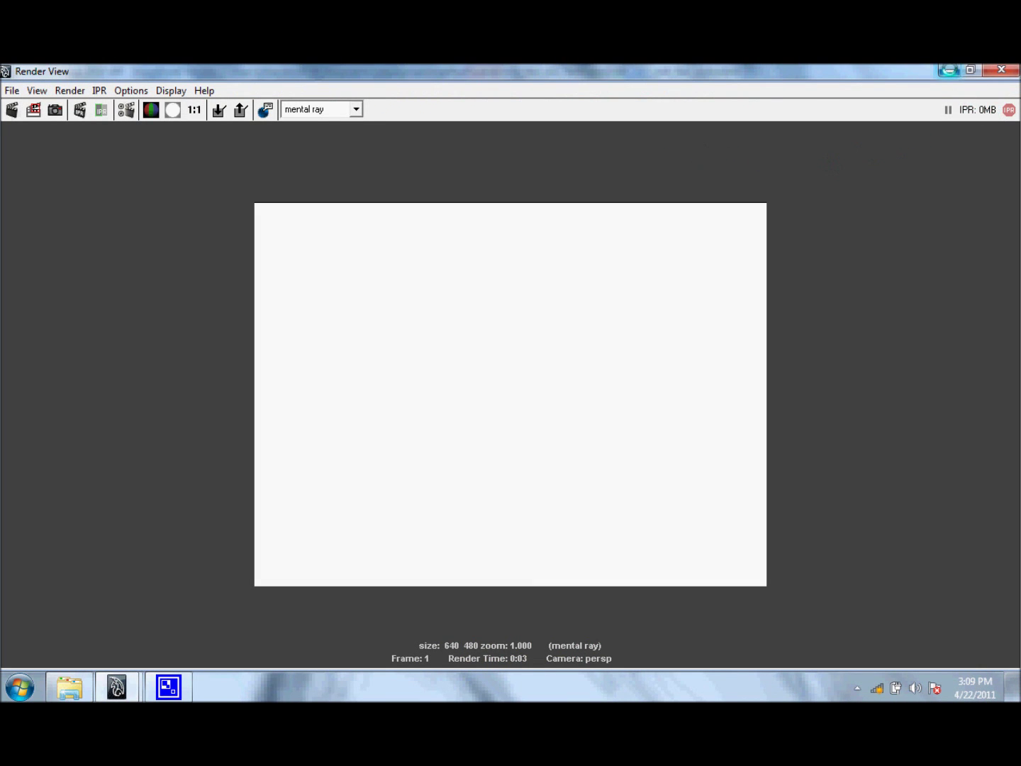
pyautogui.click(948, 69)
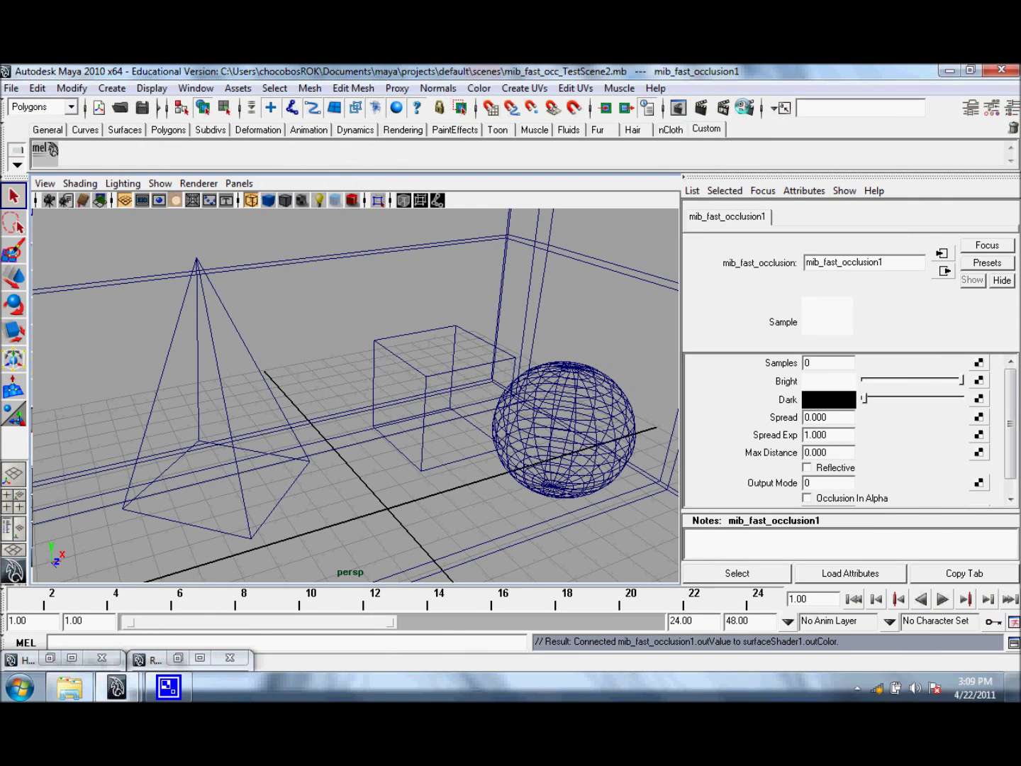
# Enable mental ray Ambient Occlusion at 256 rays under Indirect Lighting, then render.
pyautogui.click(744, 107)
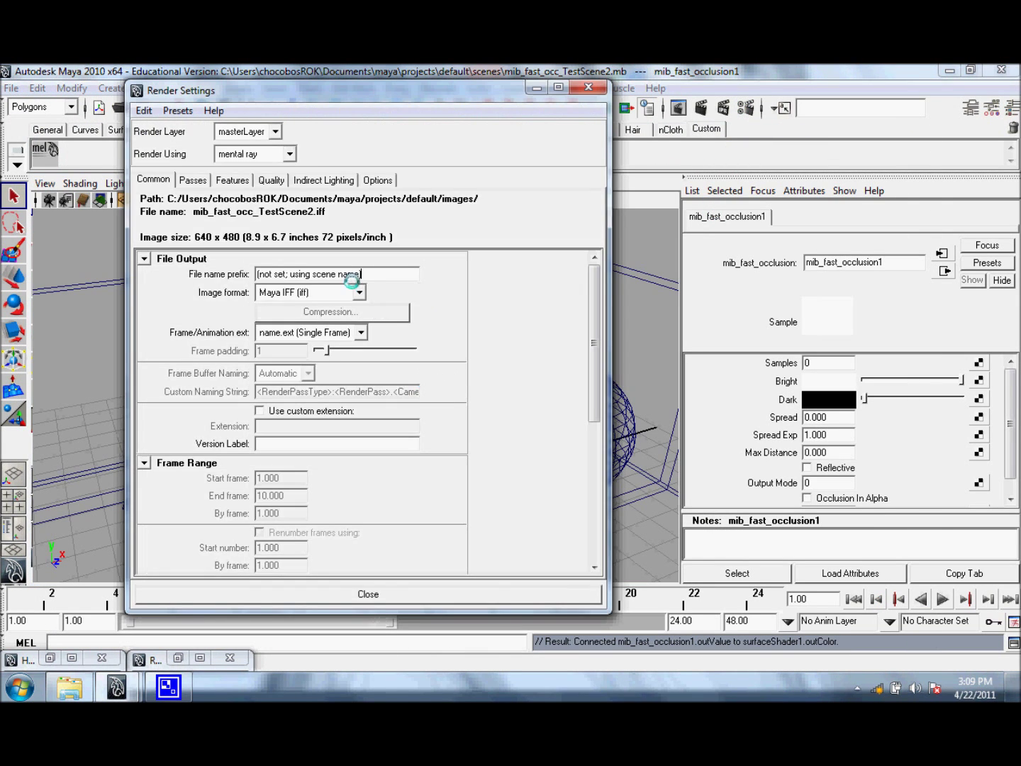
pyautogui.click(319, 182)
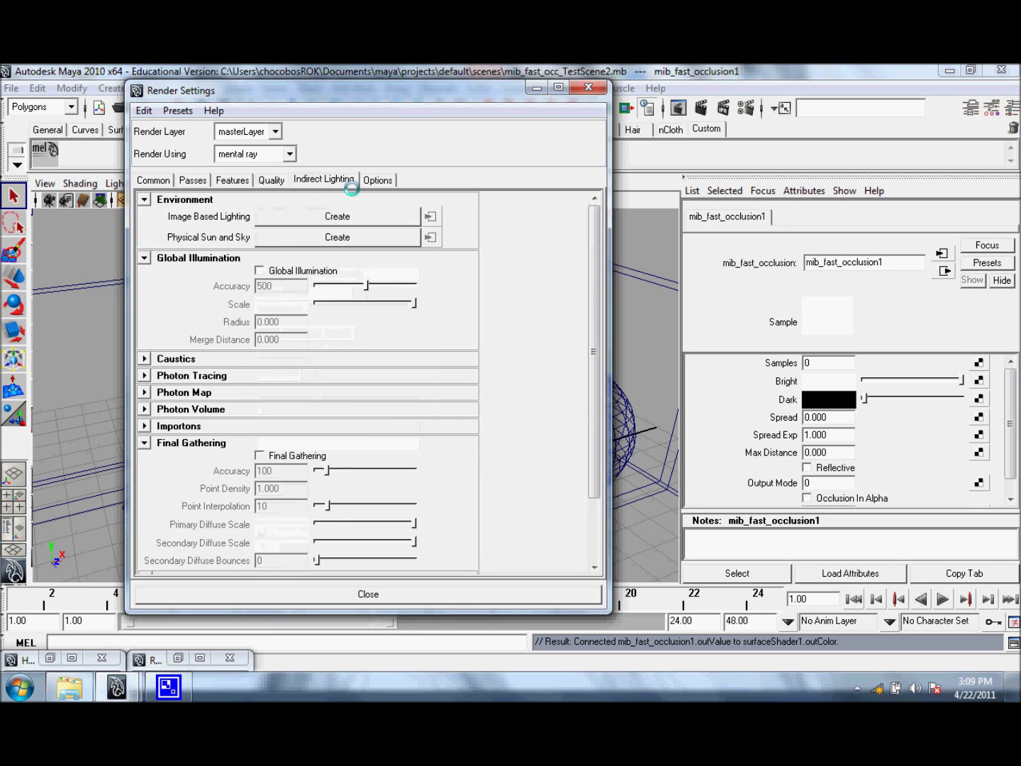
pyautogui.moveTo(599, 262); pyautogui.dragTo(592, 328)
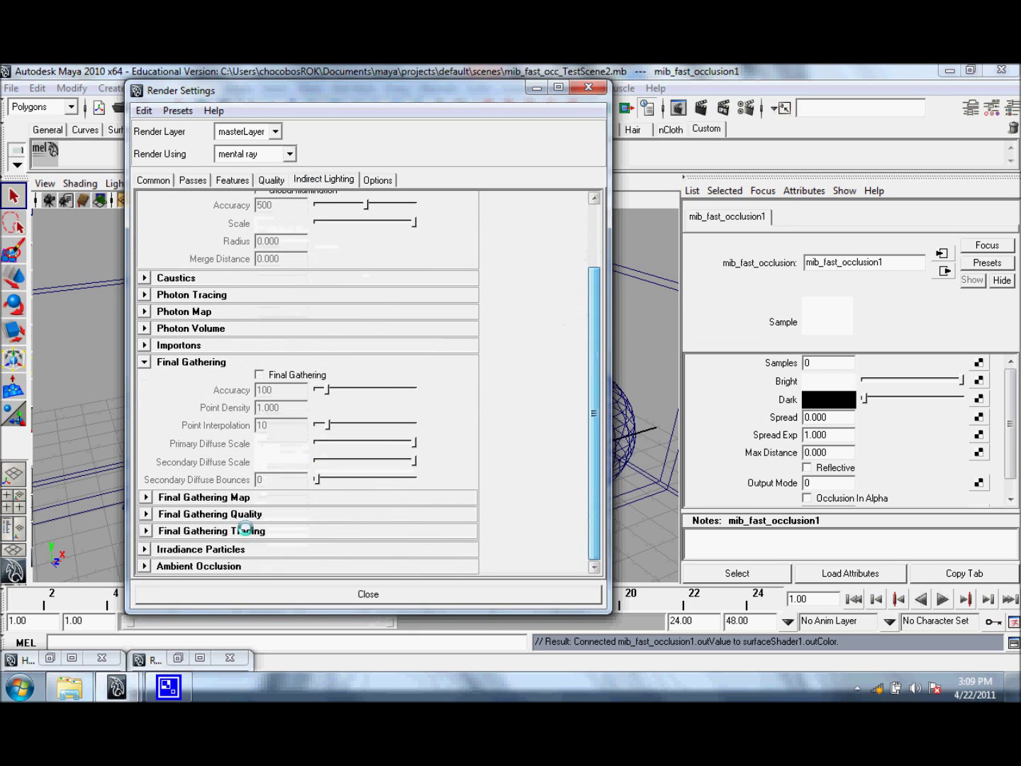
pyautogui.click(144, 565)
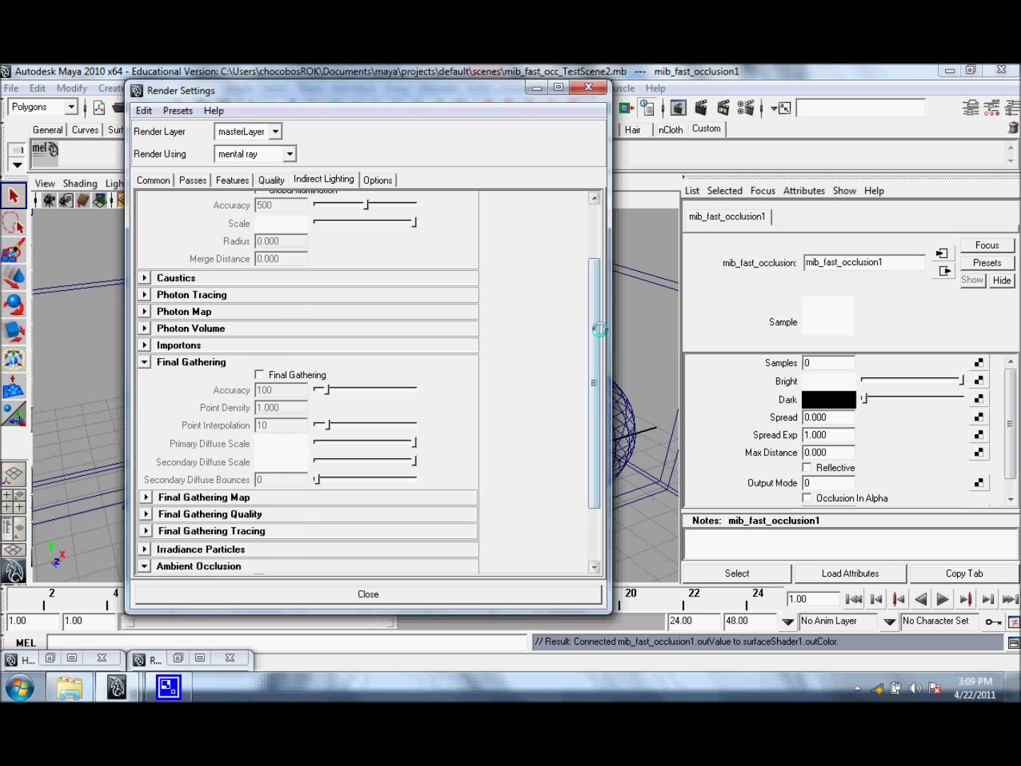
pyautogui.moveTo(599, 330); pyautogui.dragTo(531, 426)
pyautogui.click(258, 501)
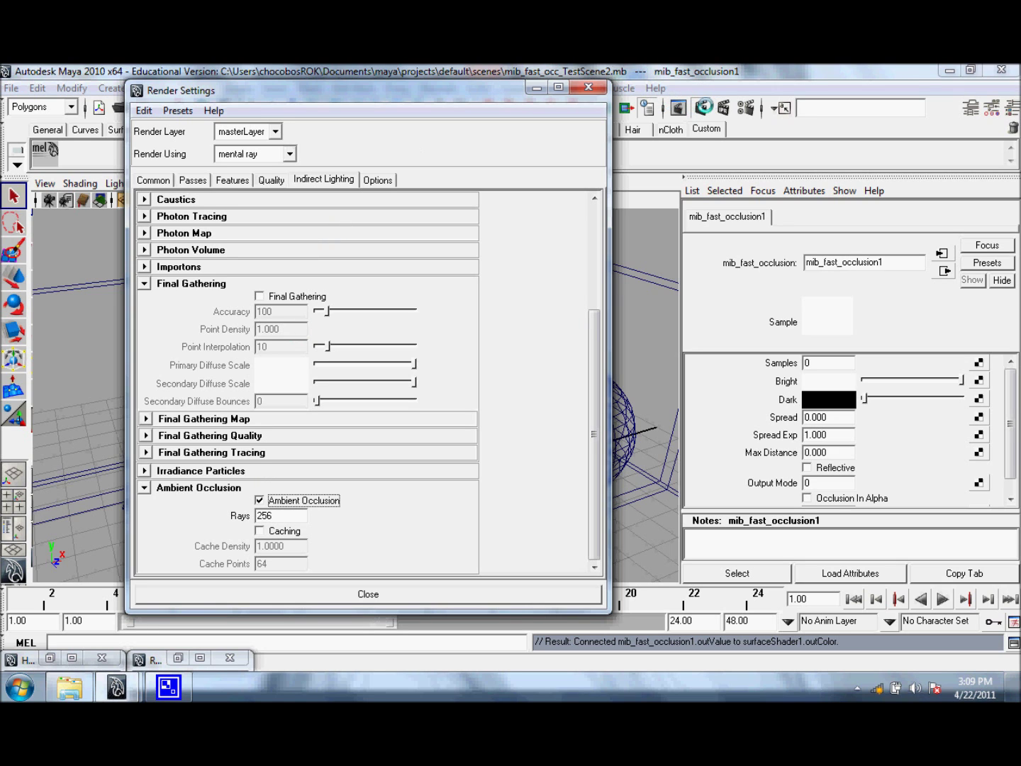
pyautogui.click(704, 106)
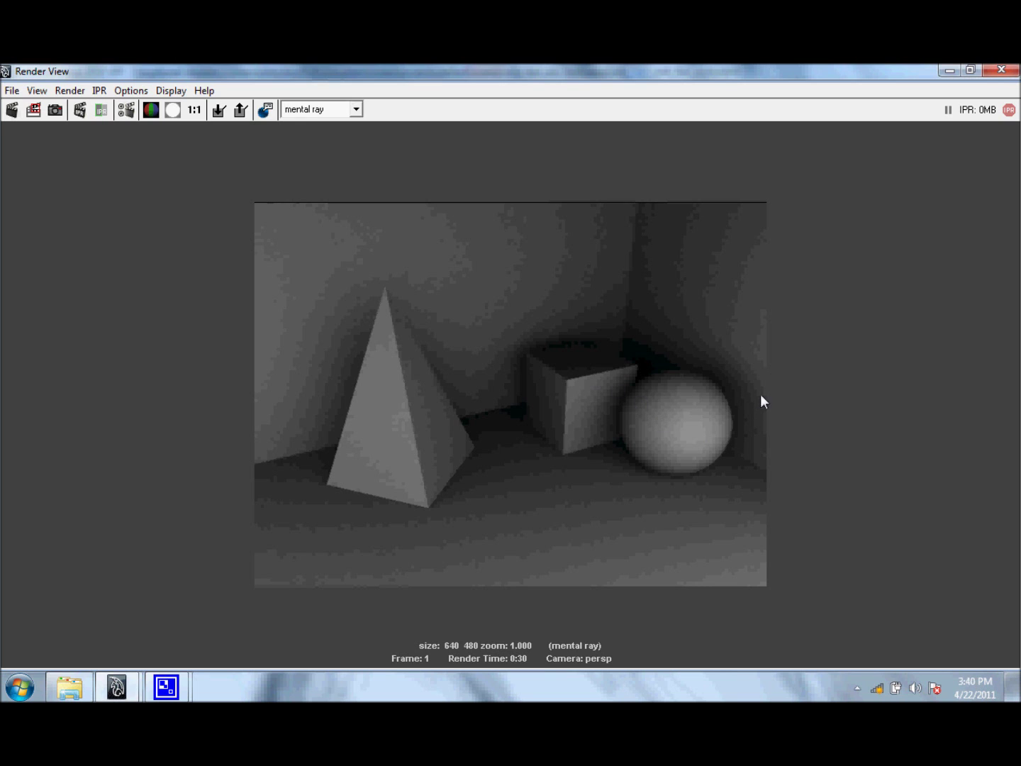
# Minimize the finished 256-ray render to get back to Render Settings.
pyautogui.click(950, 72)
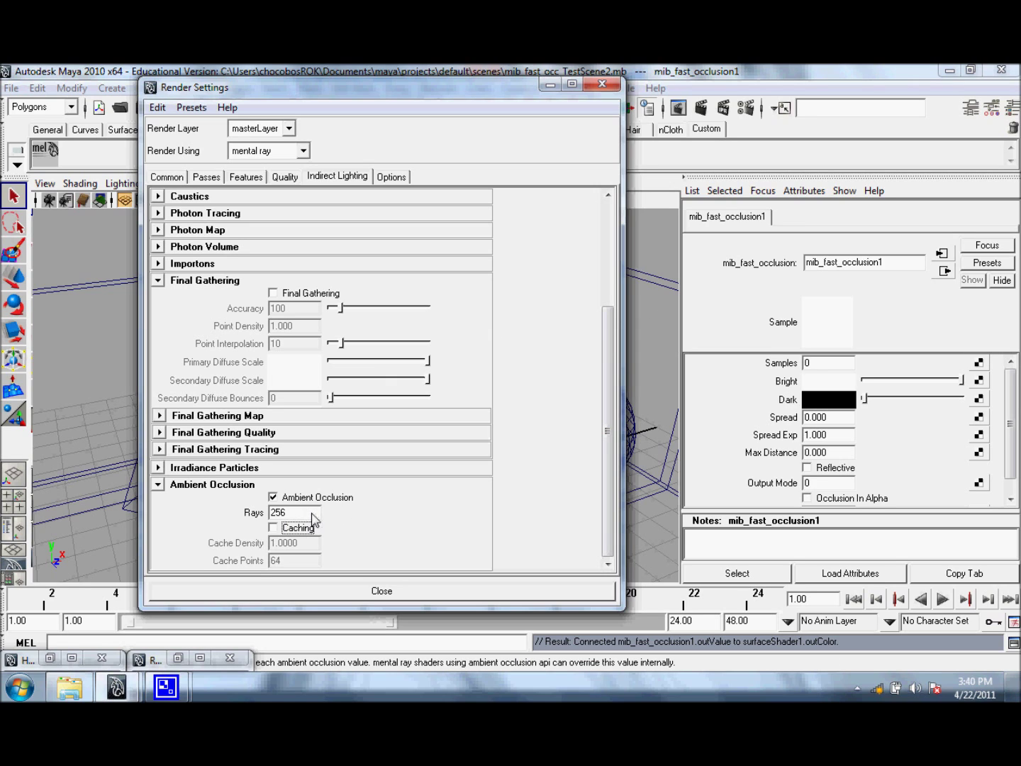
pyautogui.moveTo(312, 514); pyautogui.dragTo(270, 516)
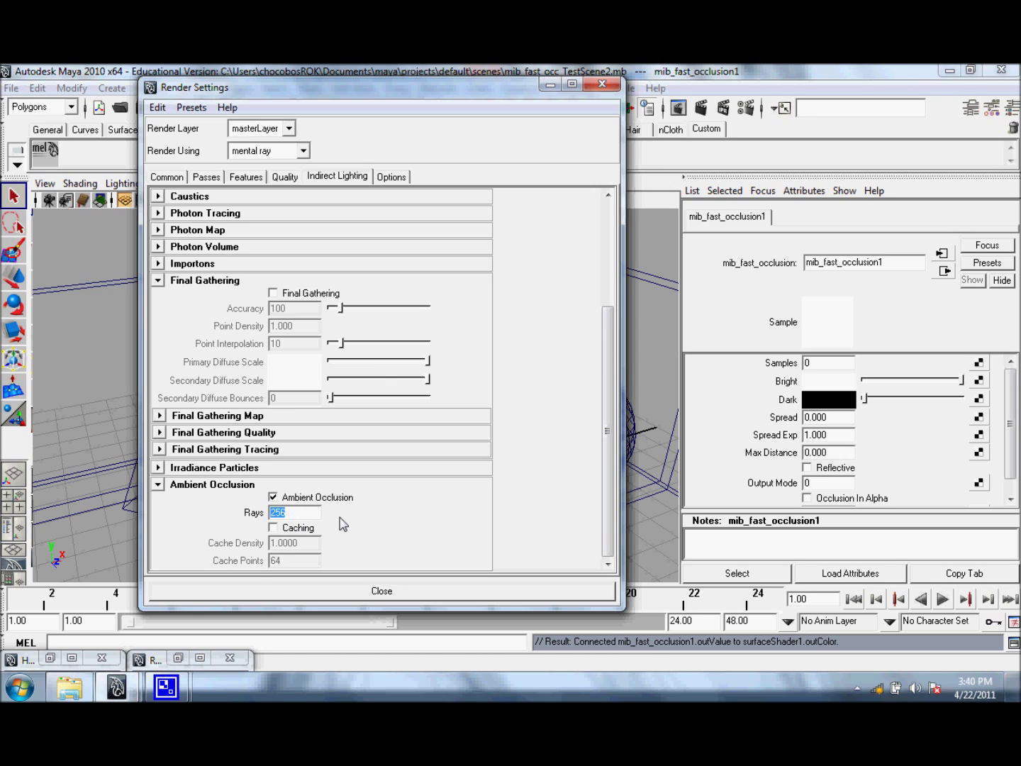
pyautogui.click(807, 365)
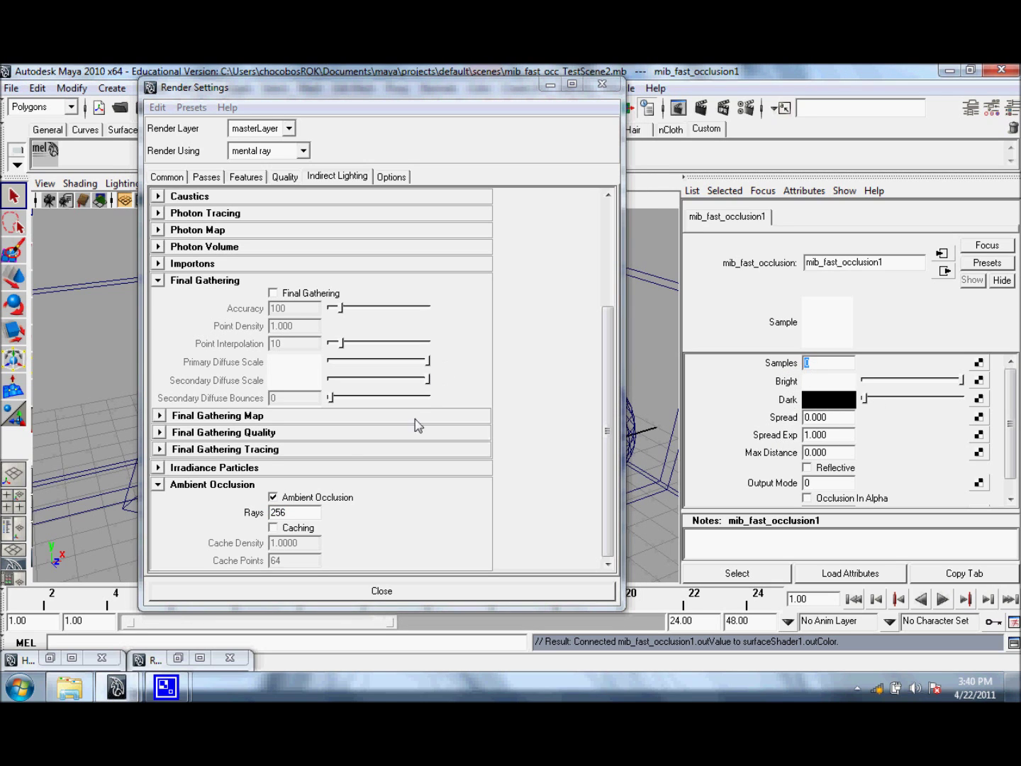
pyautogui.click(296, 514)
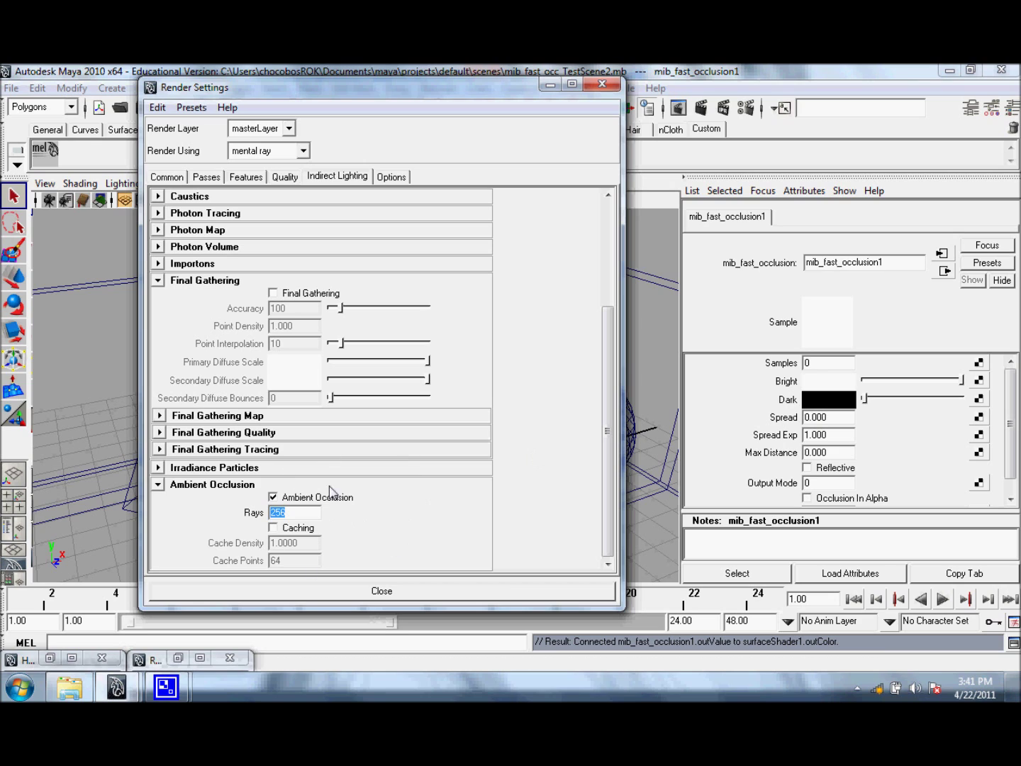
# Enter 16 in the Ambient Occlusion Rays field.
pyautogui.click(309, 518)
pyautogui.press('Return')
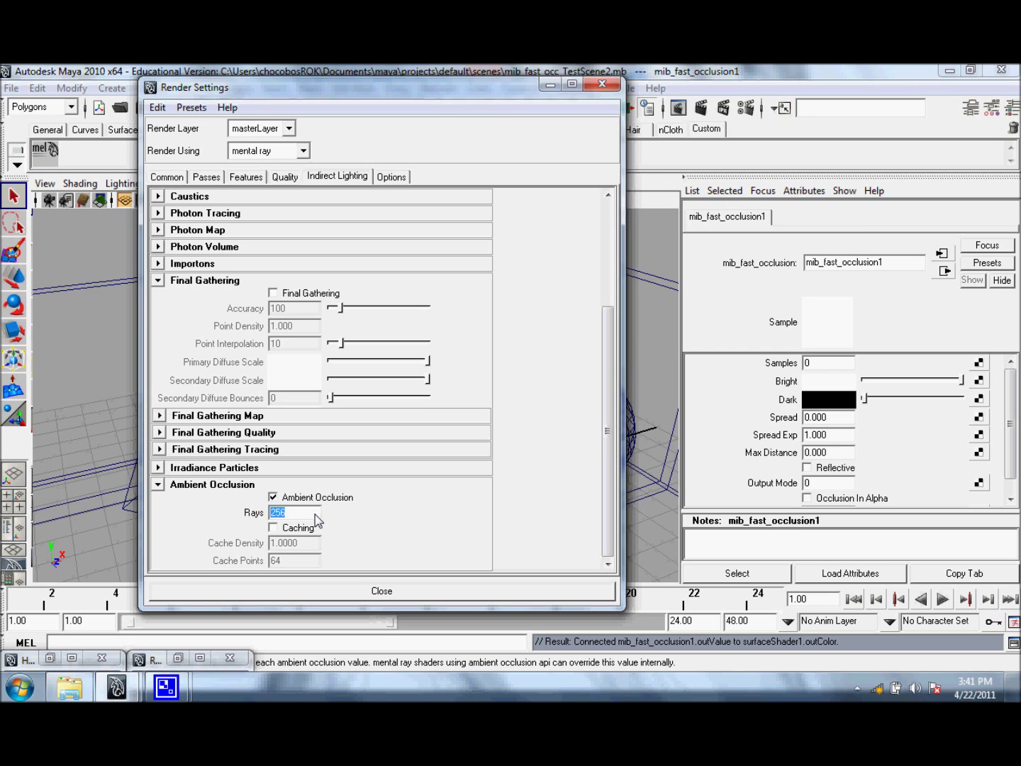
pyautogui.write('16')
pyautogui.press('Return')
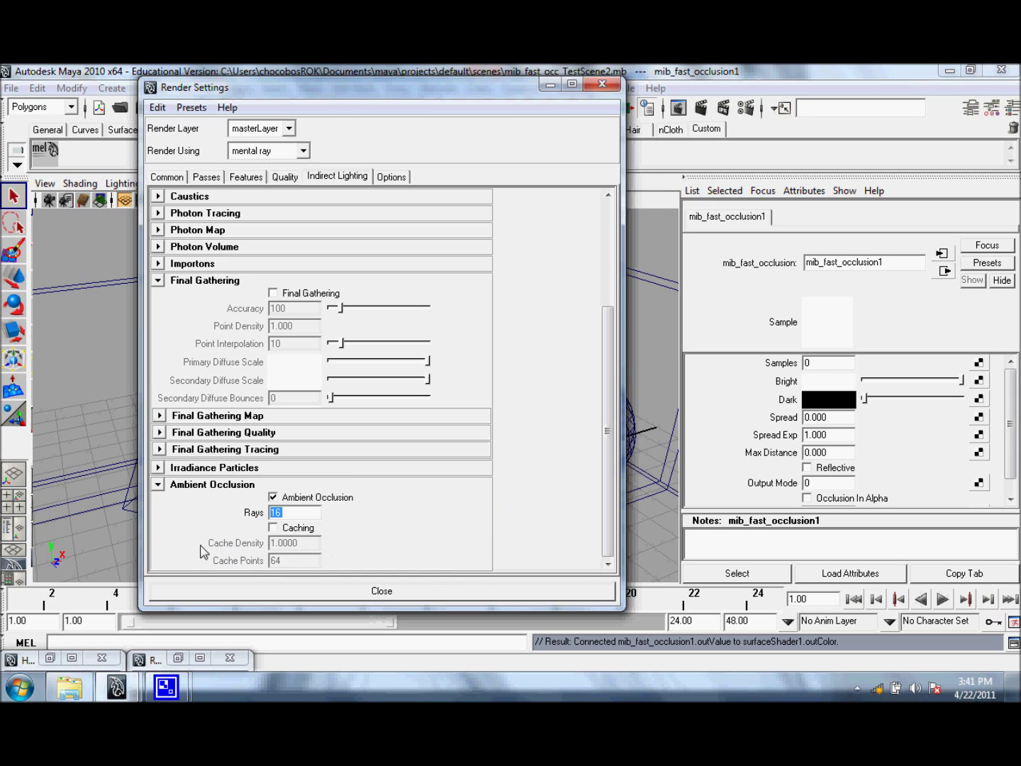
# Check Ambient Occlusion Caching and enter a Cache Density of 0.5.
pyautogui.click(273, 529)
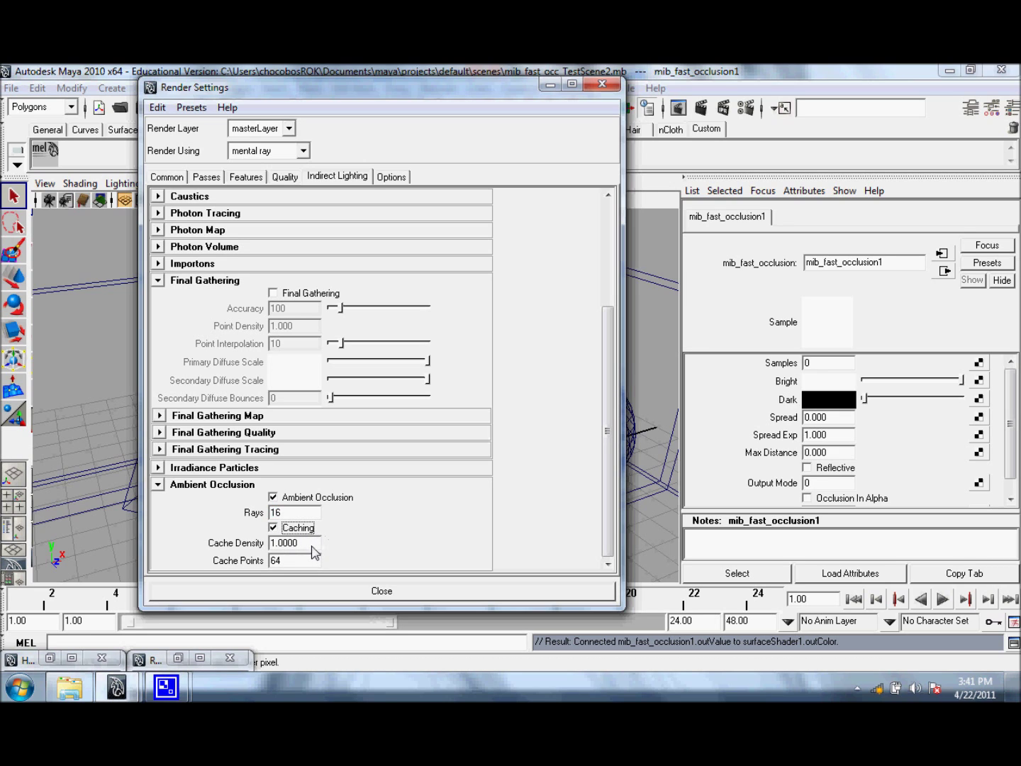
pyautogui.moveTo(312, 545); pyautogui.dragTo(271, 544)
pyautogui.press('BackSpace')
pyautogui.press('Return')
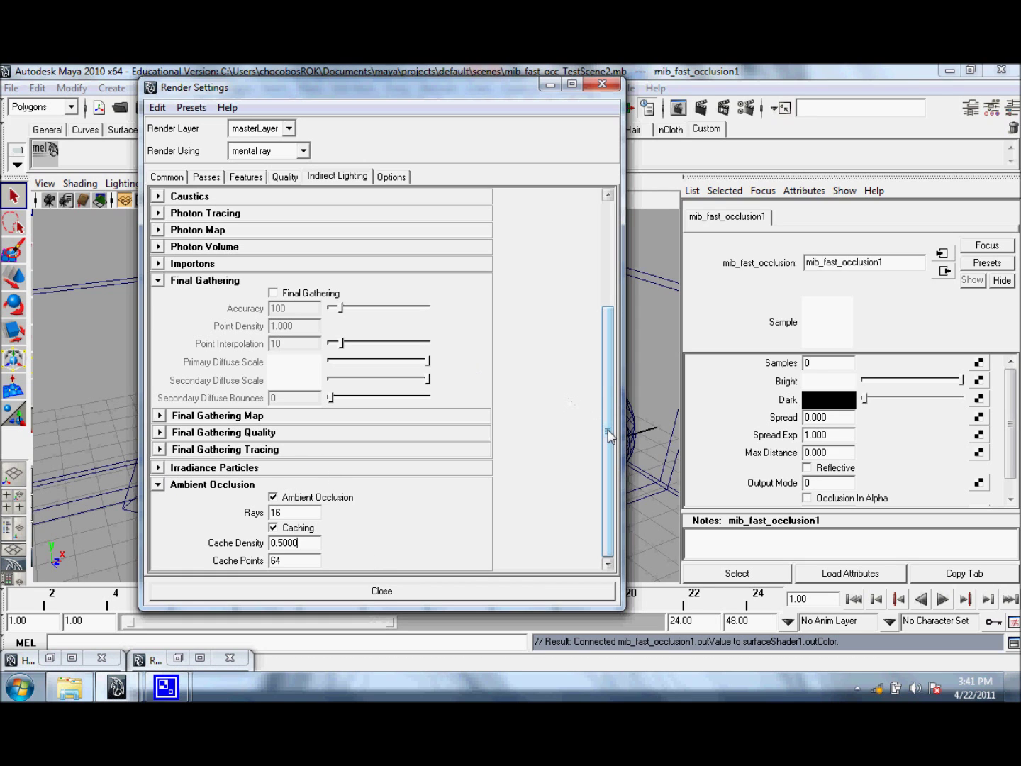
pyautogui.moveTo(608, 436); pyautogui.dragTo(610, 433)
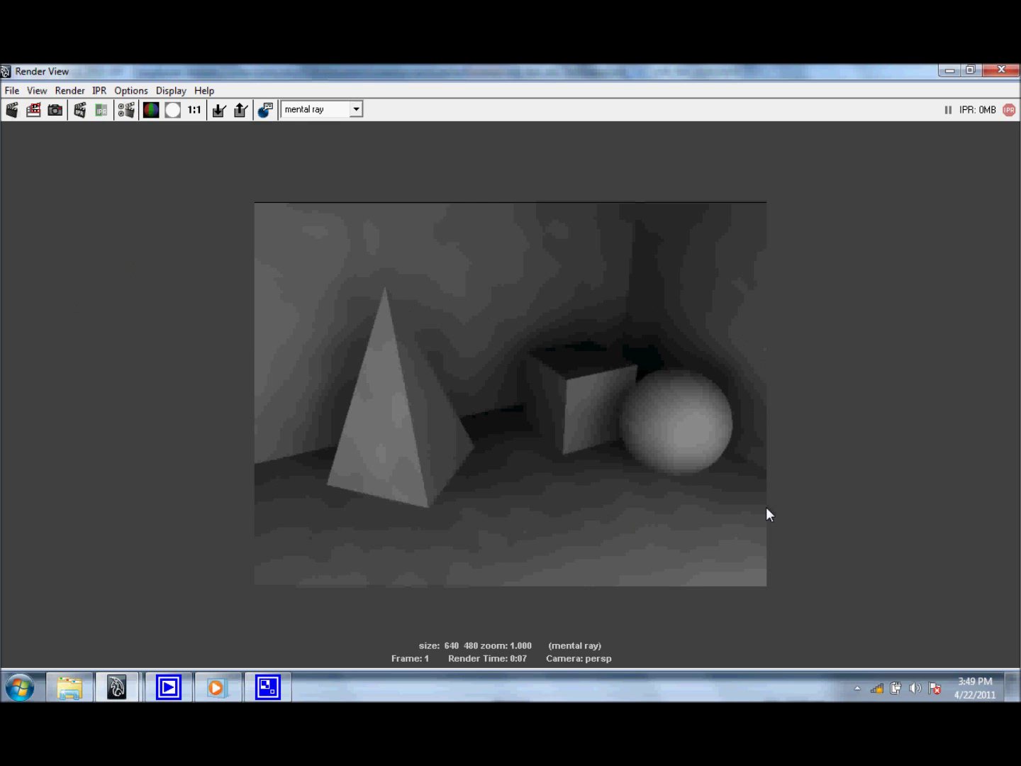
# Minimize the 7-second 16-ray cached render to return to Render Settings.
pyautogui.click(949, 73)
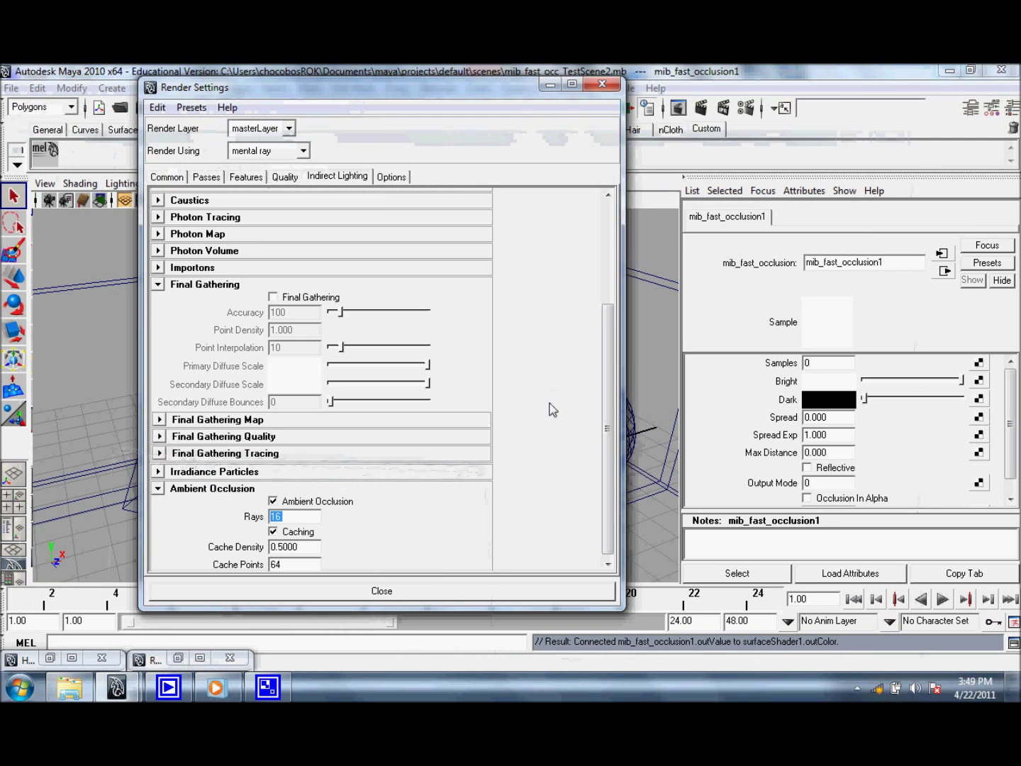
# Set occlusion Rays to 32 and Cache Points to 128, then restore the Render View.
pyautogui.scroll(-1, 614, 408)
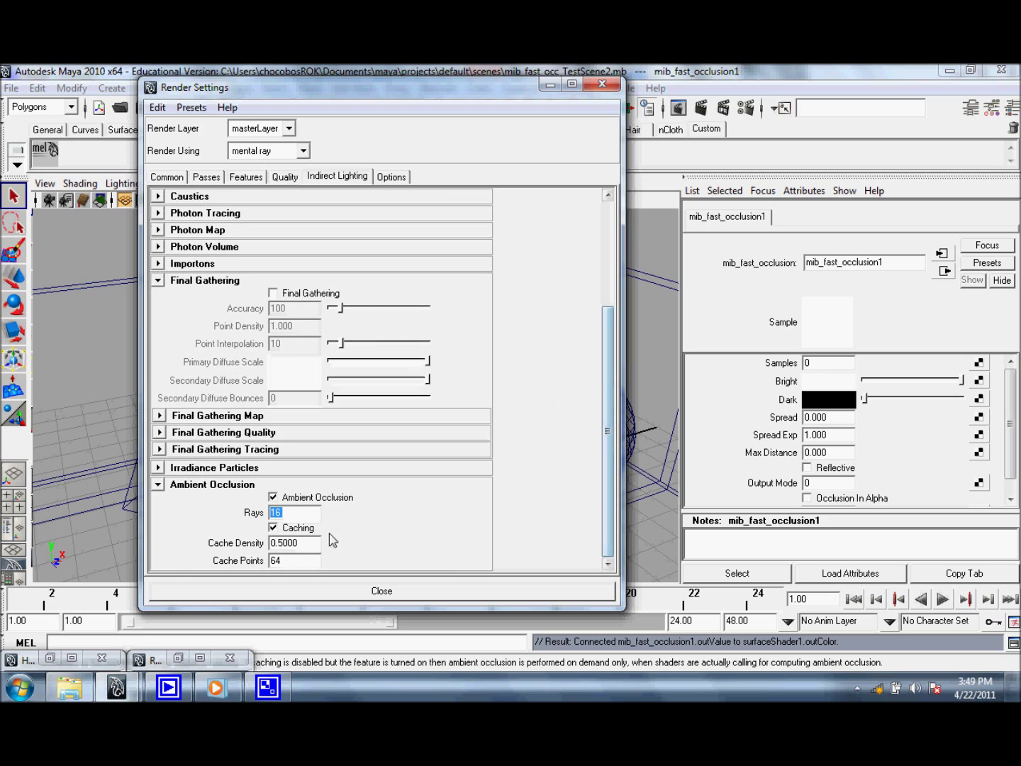
pyautogui.doubleClick(275, 513)
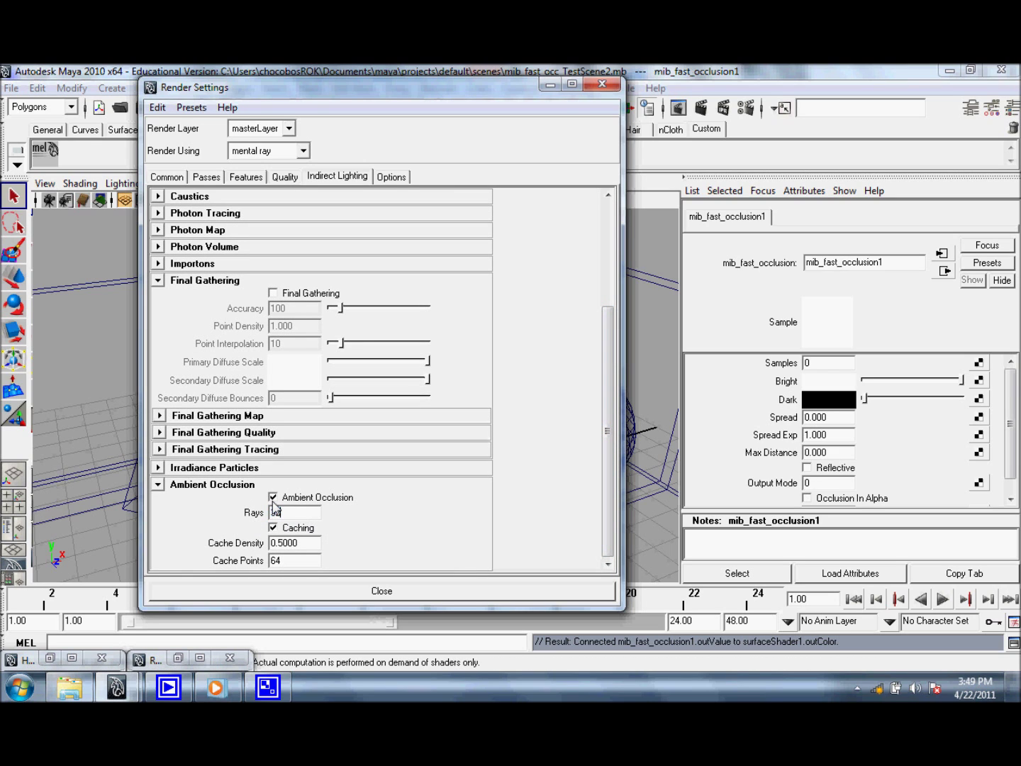
pyautogui.write('32')
pyautogui.press('Return')
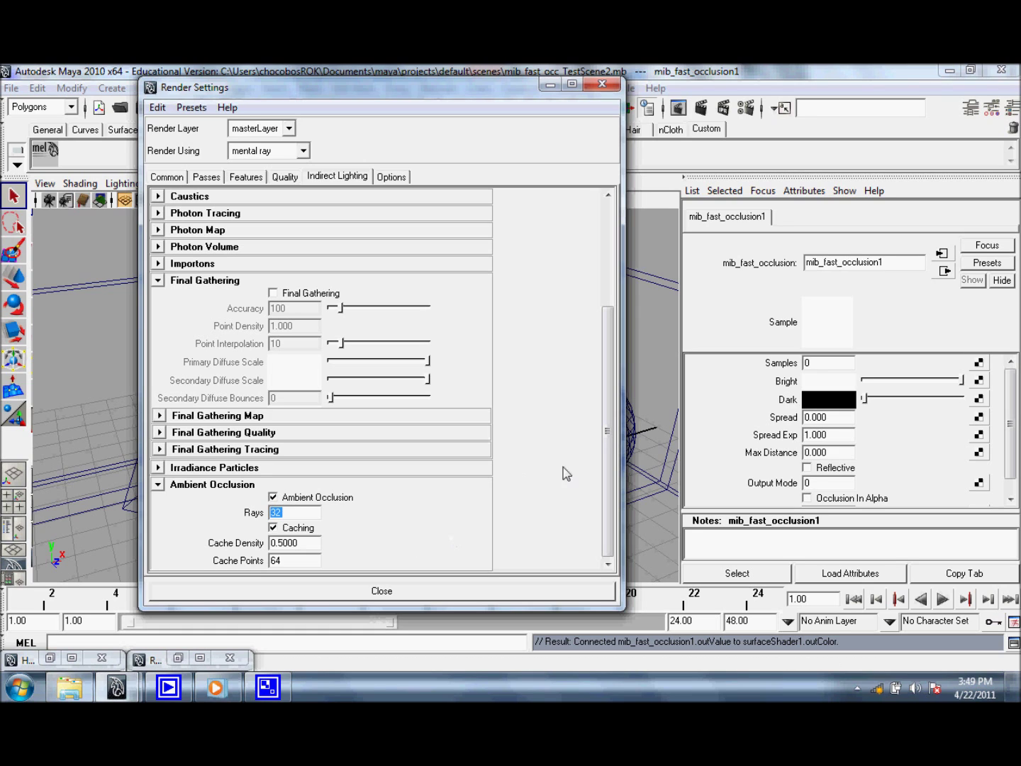
pyautogui.doubleClick(280, 560)
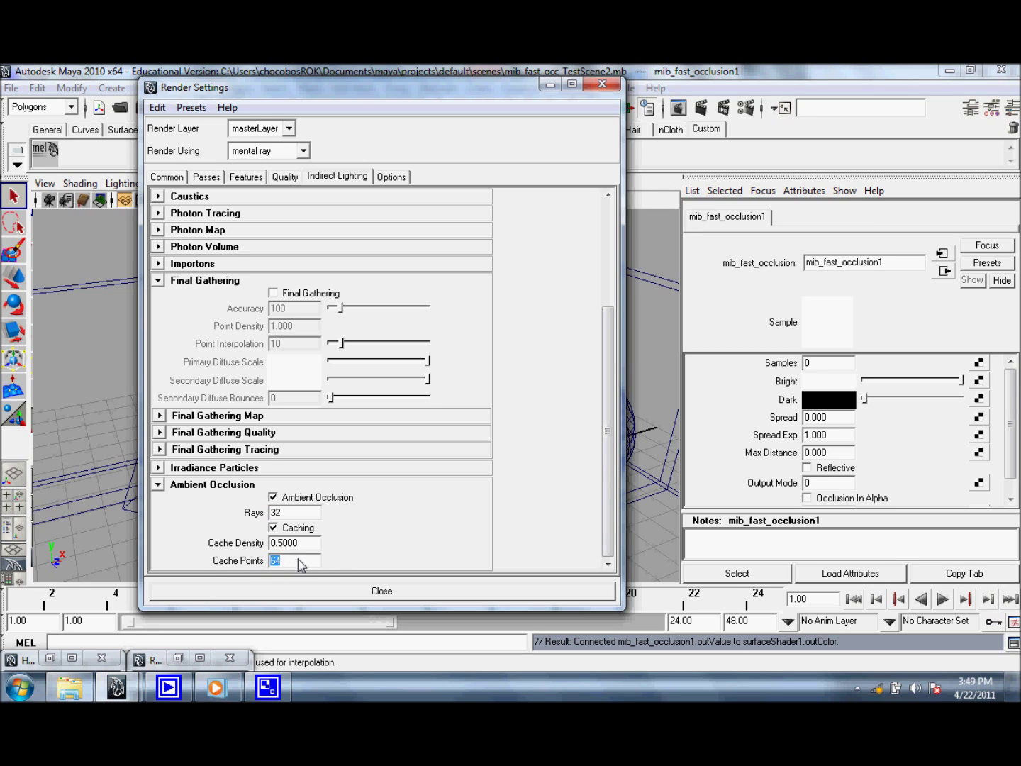
pyautogui.write('12')
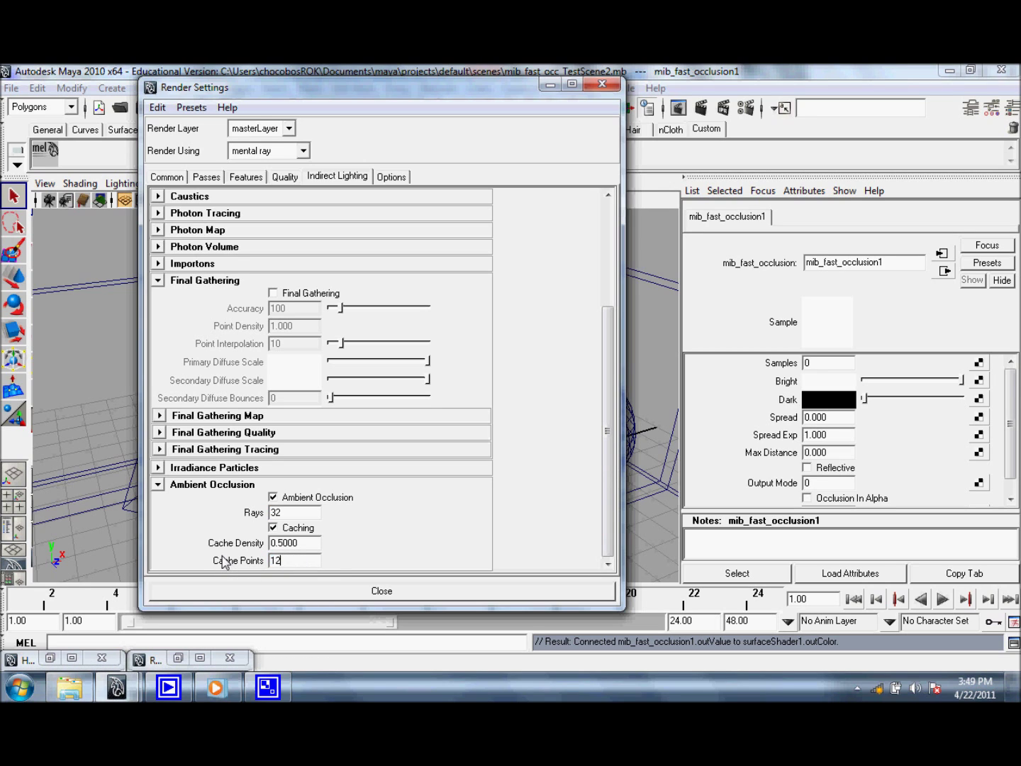
pyautogui.write('8')
pyautogui.press('Return')
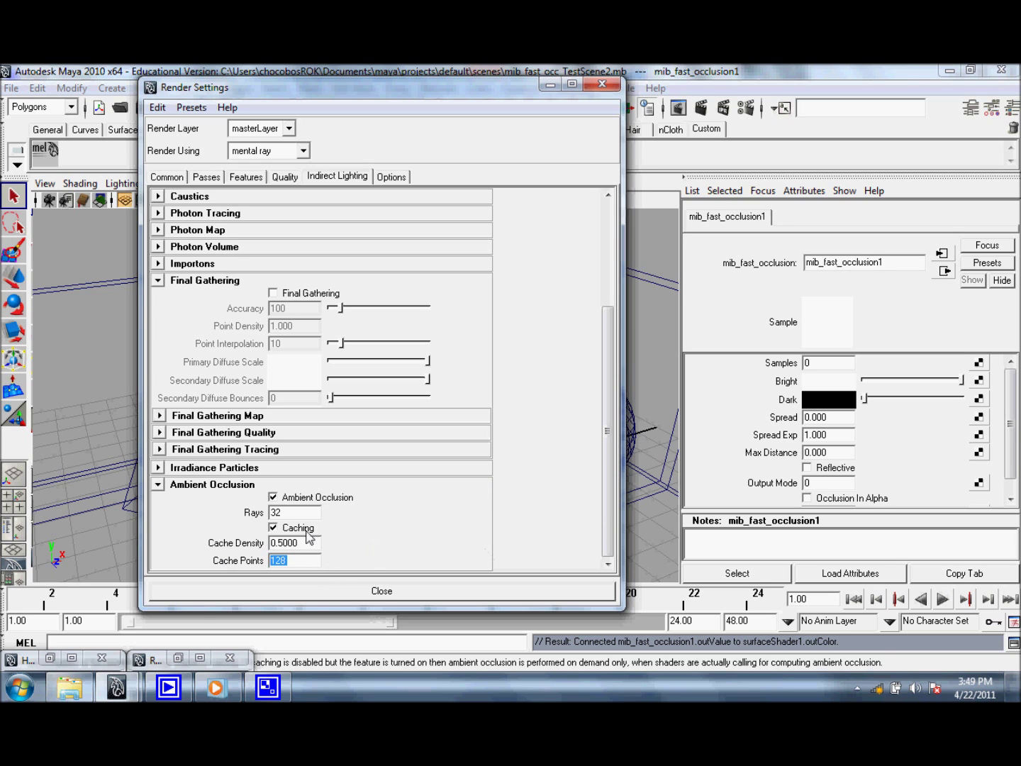
pyautogui.click(179, 658)
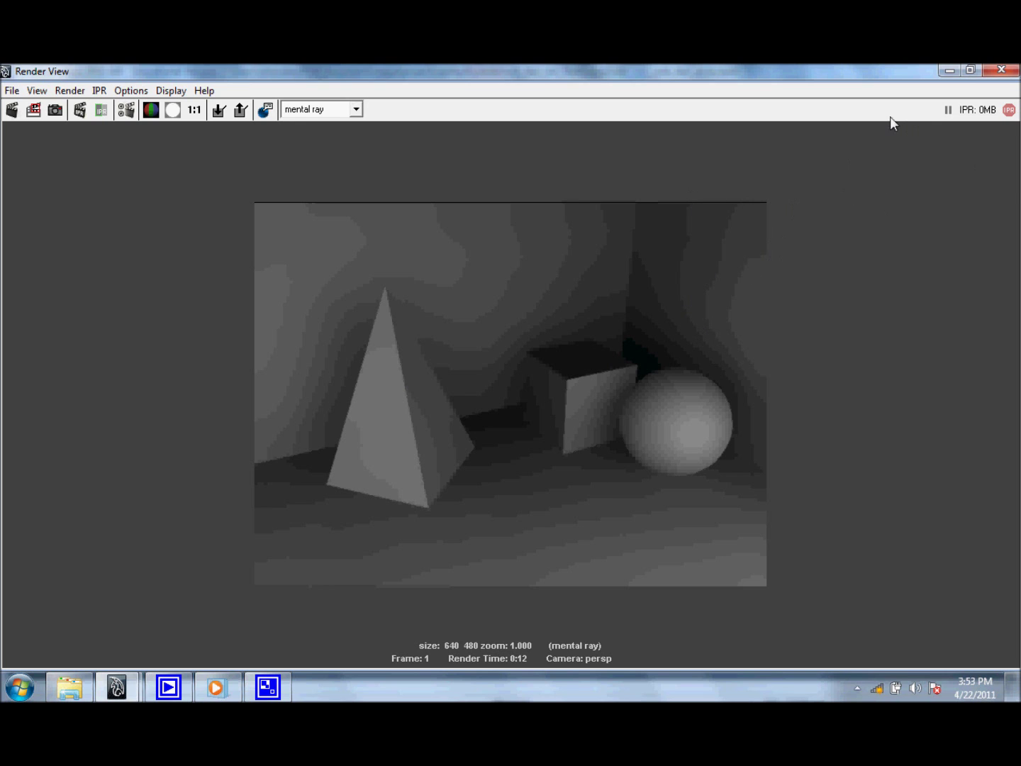
# Minimize the Render View showing the 32-ray, 128-point occlusion render to return to the Maya scene.
pyautogui.click(949, 70)
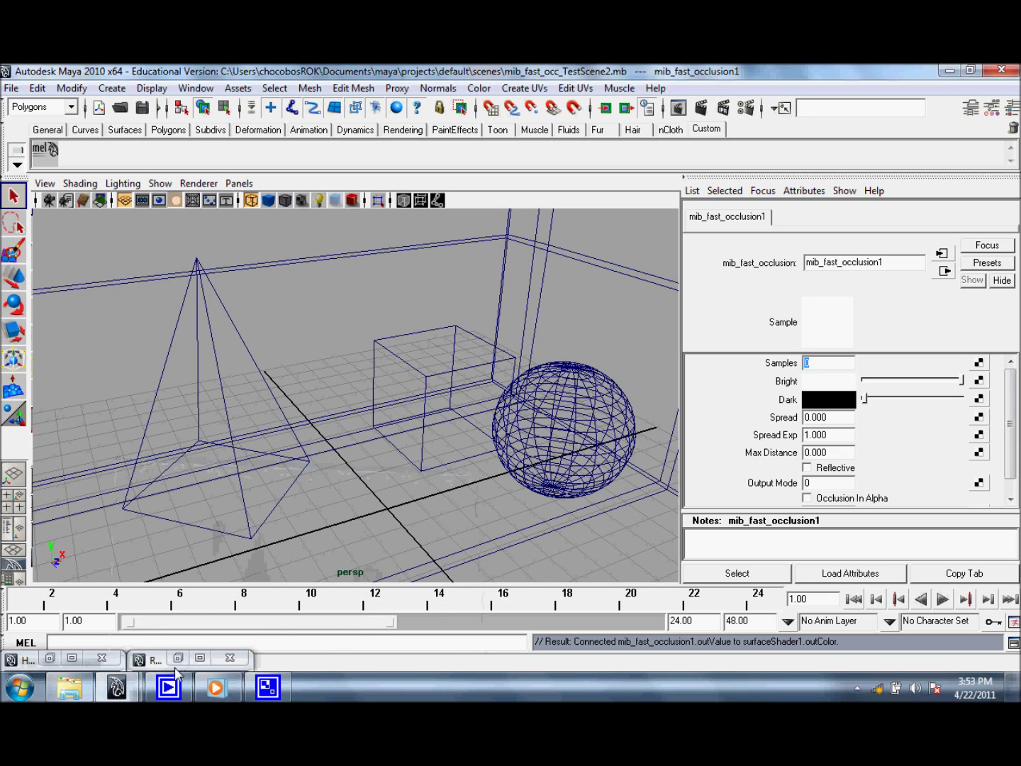
# Restore the Render Settings window showing Ambient Occlusion at 32 rays, caching on, density 0.5, 128 cache points.
pyautogui.click(178, 659)
pyautogui.click(944, 71)
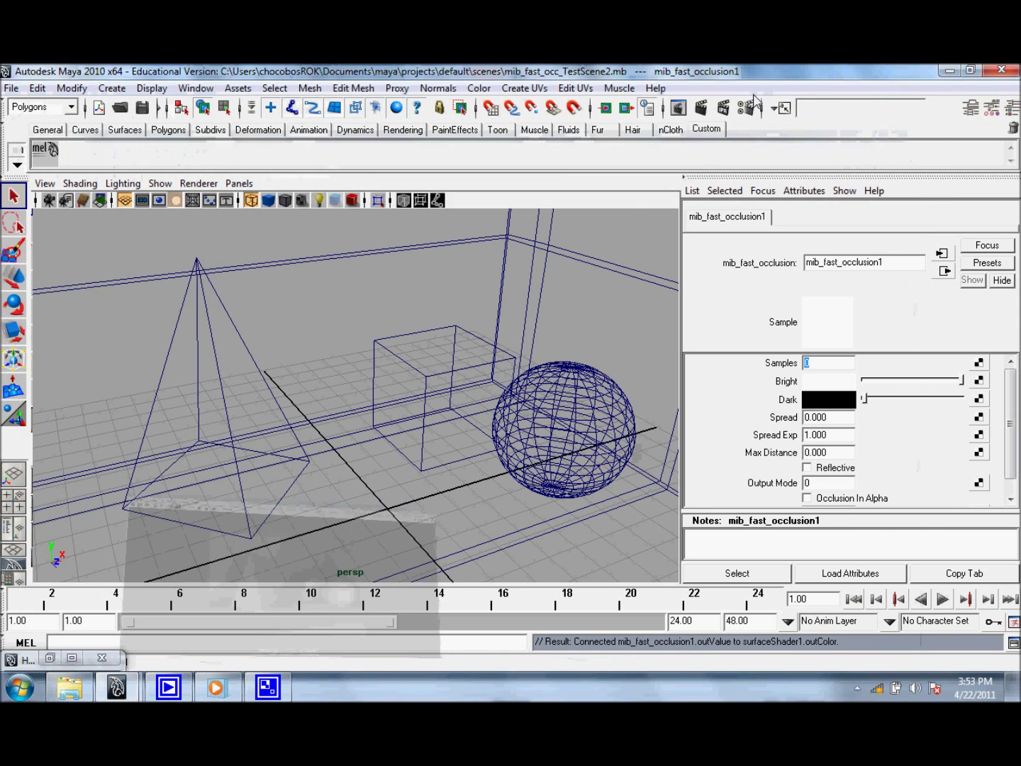
pyautogui.click(746, 107)
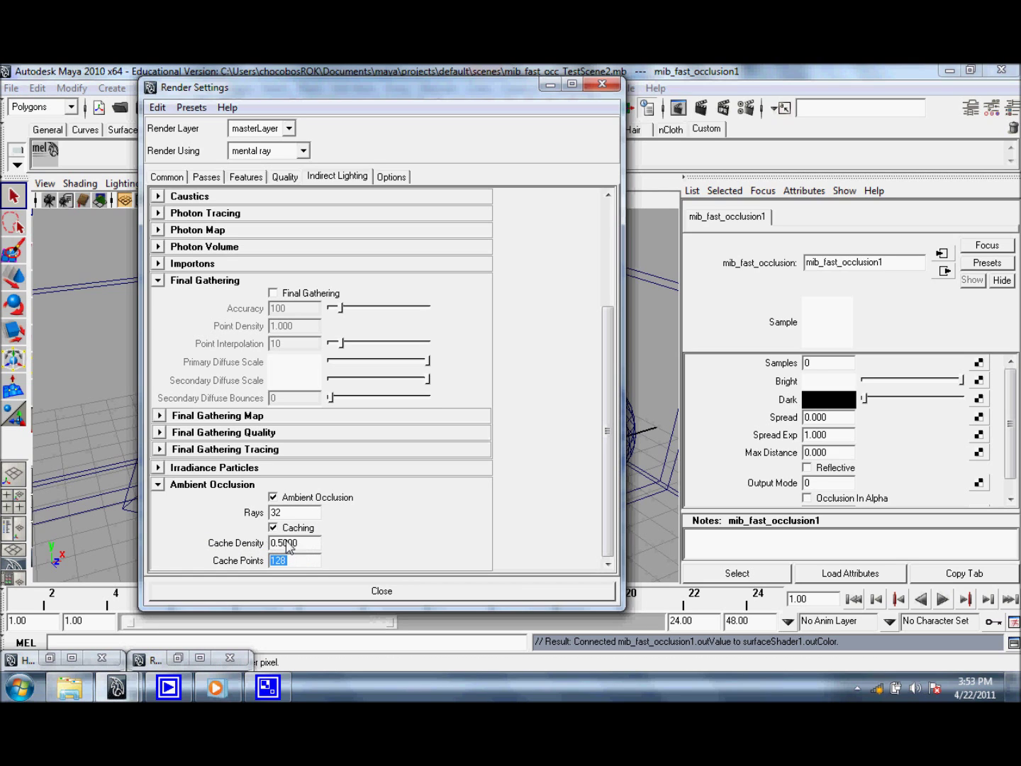
pyautogui.moveTo(314, 546); pyautogui.dragTo(239, 551)
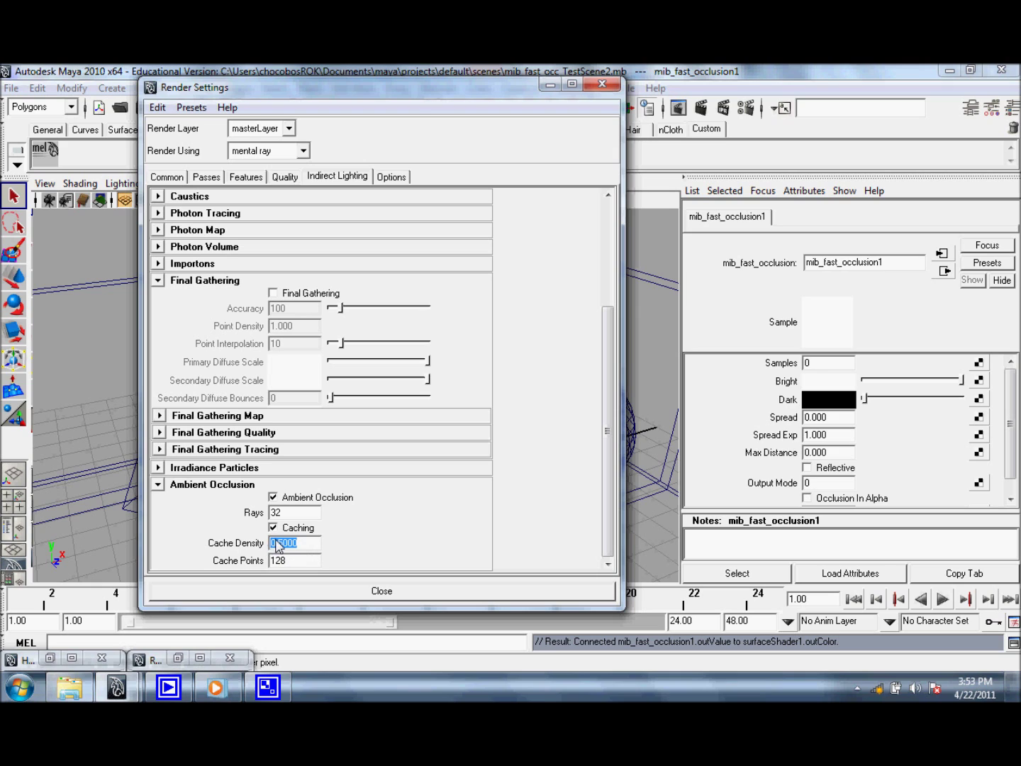